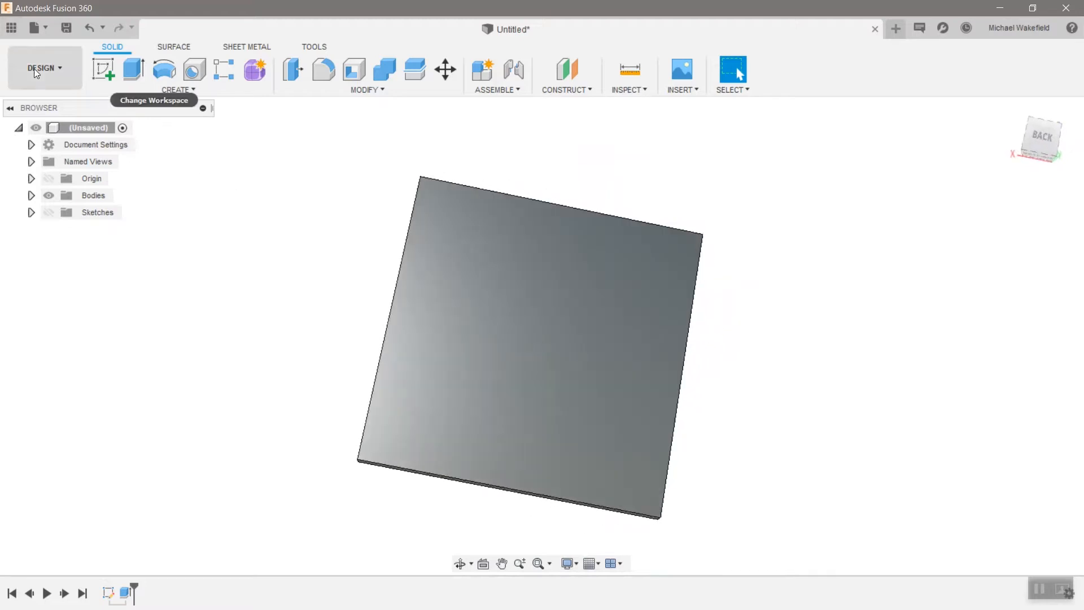
Step: Switch to the Render workspace and open the appearance settings
left_click(35, 68)
left_click(35, 150)
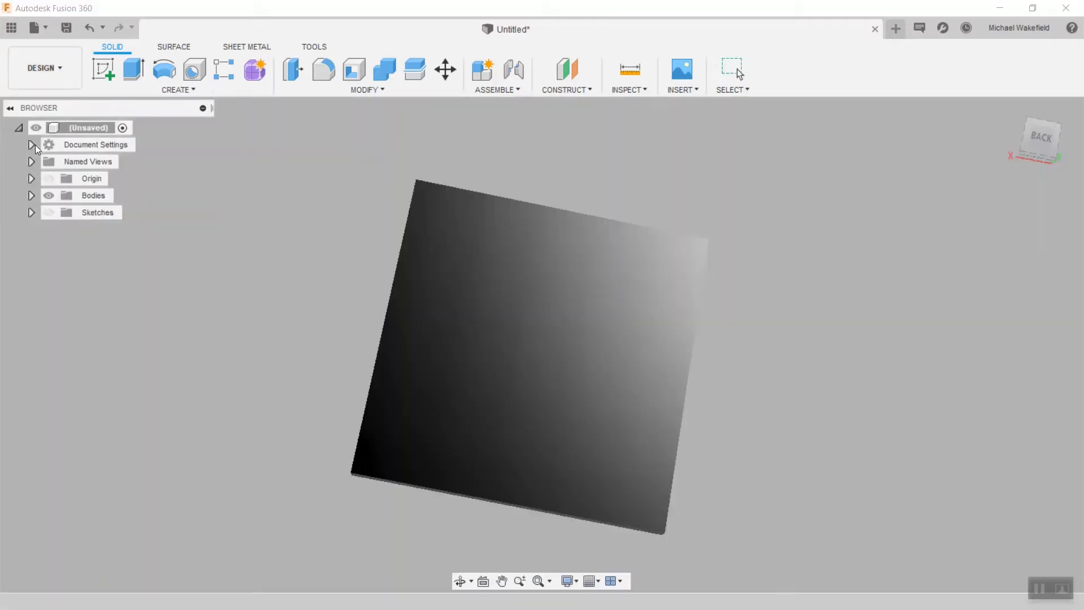
left_click(99, 72)
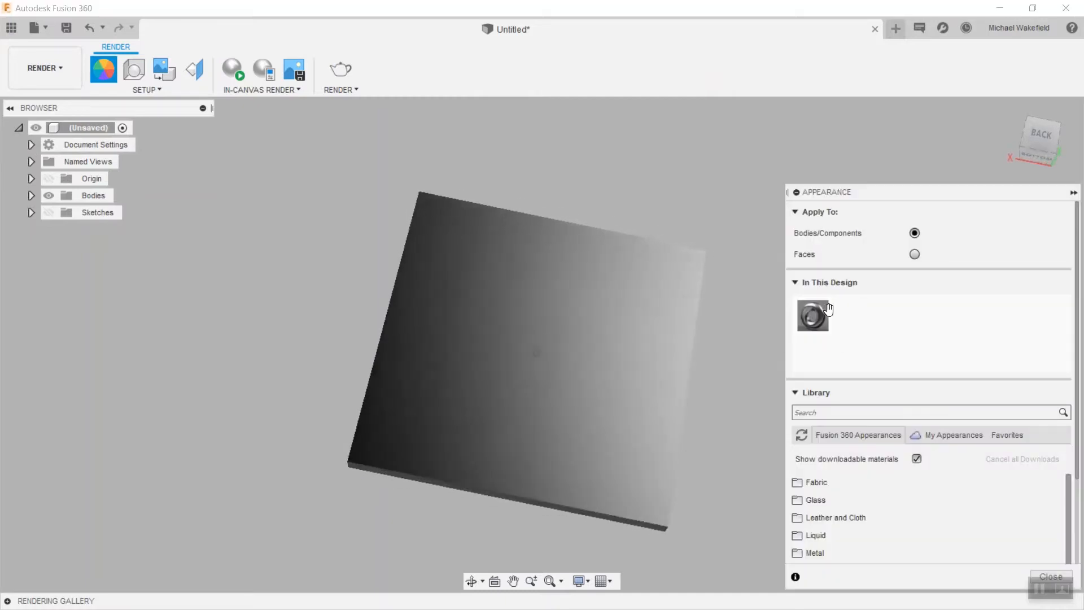
Step: Duplicate the plate's existing Steel - Satin appearance within the design
left_click_drag(822, 312, 486, 382)
right_click(822, 312)
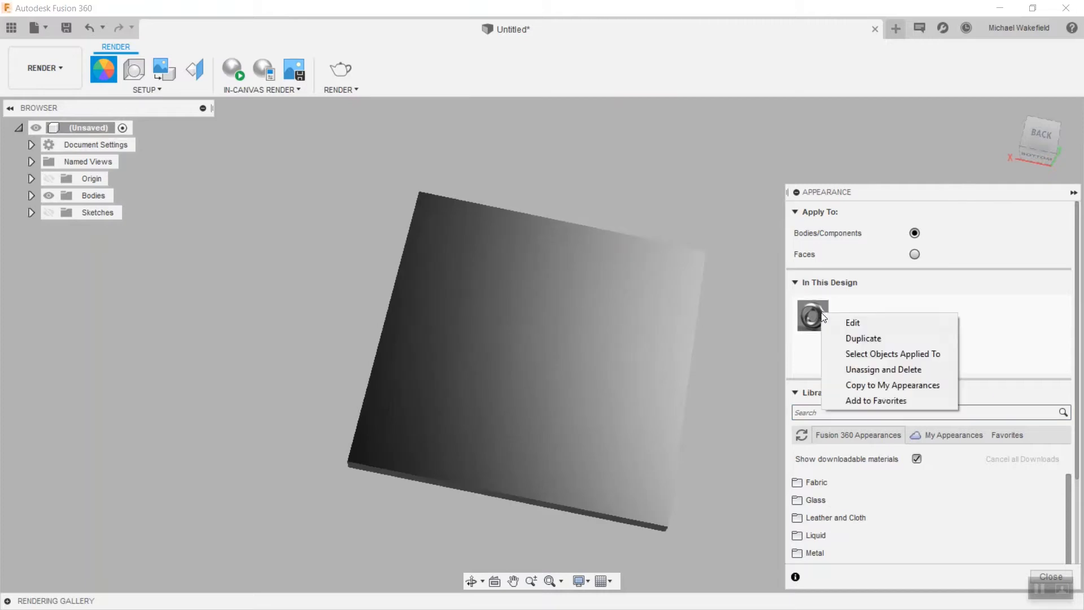
left_click(855, 333)
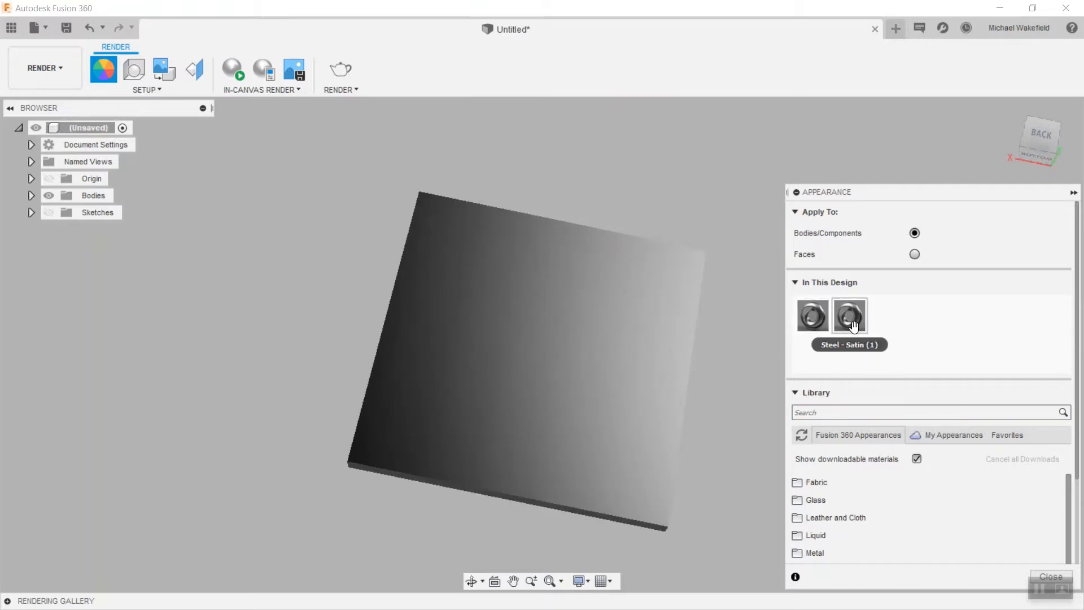
Step: Enable a cutout with for-material_0001_cutout.png in the duplicated steel appearance's advanced settings and apply the appearance to the plate
right_click(854, 328)
left_click(884, 336)
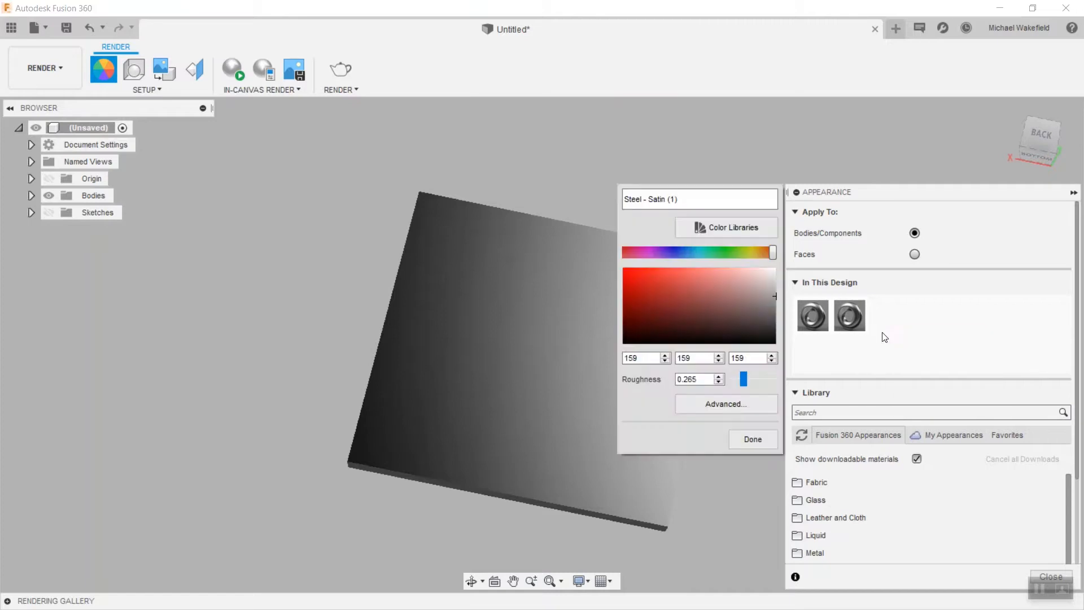
left_click(761, 401)
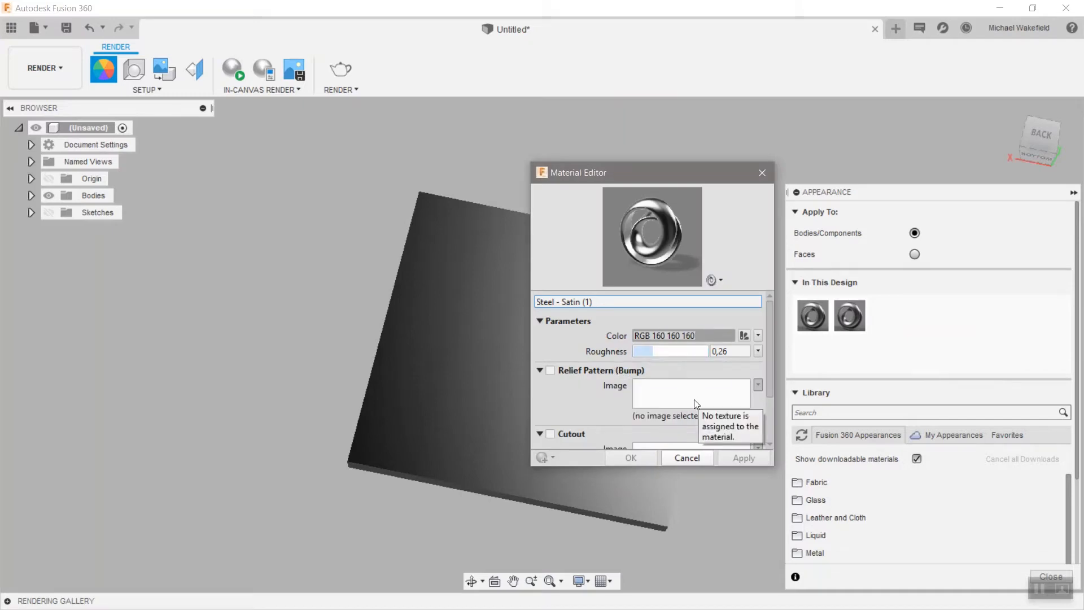
scroll(627, 420, "down", 2)
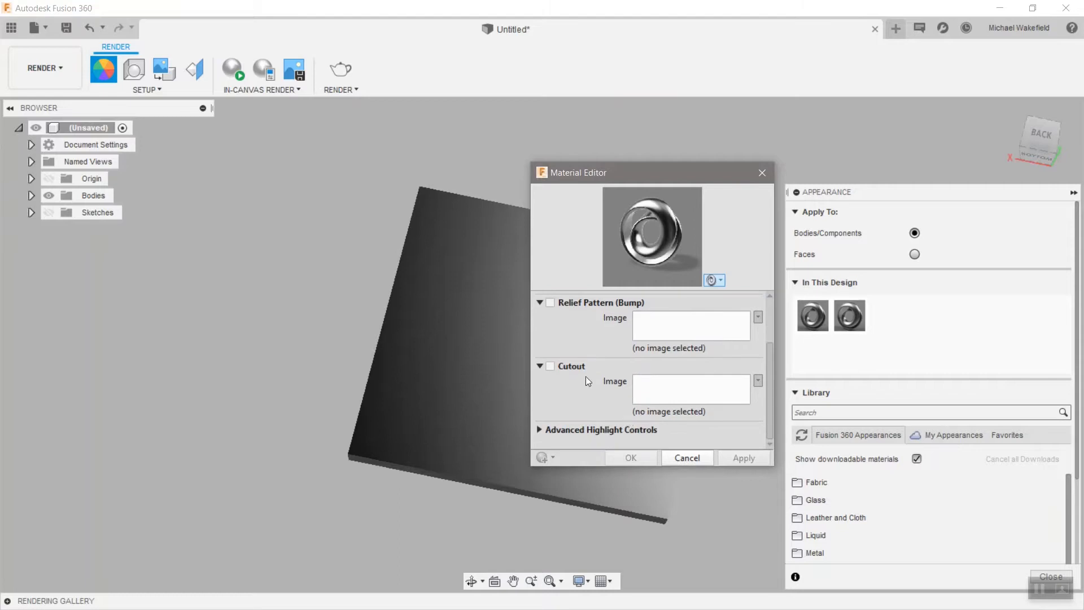
left_click(552, 365)
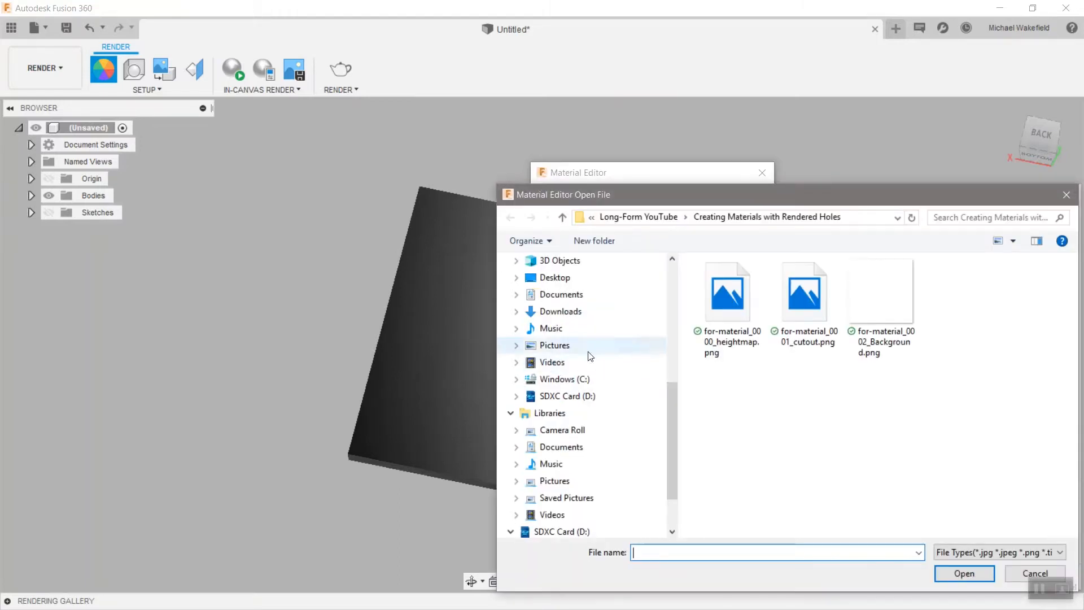
left_click_drag(797, 195, 635, 117)
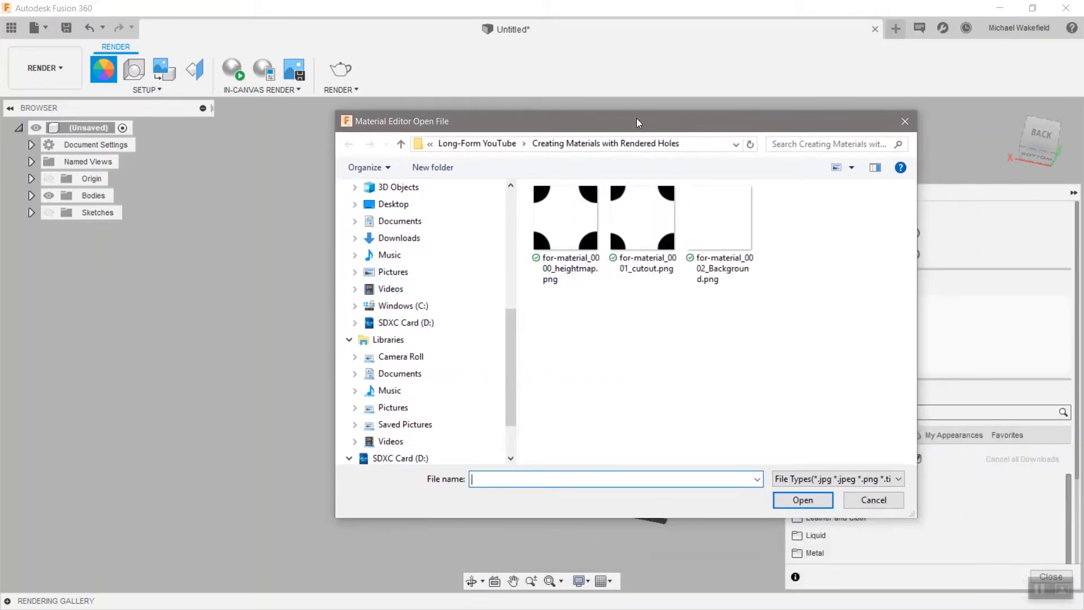
left_click(649, 242)
left_click(794, 504)
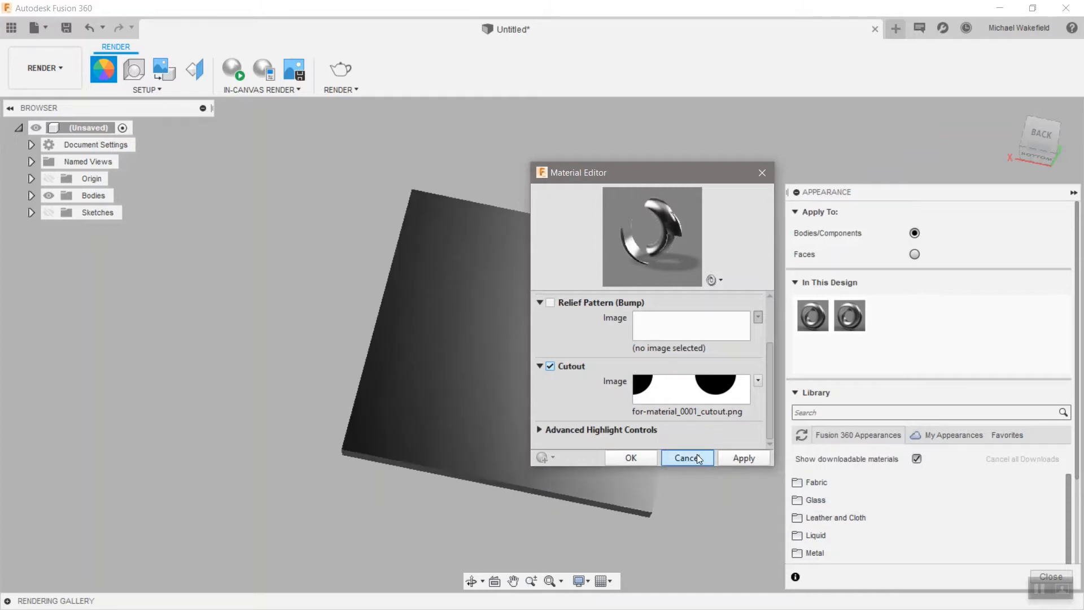
left_click(628, 457)
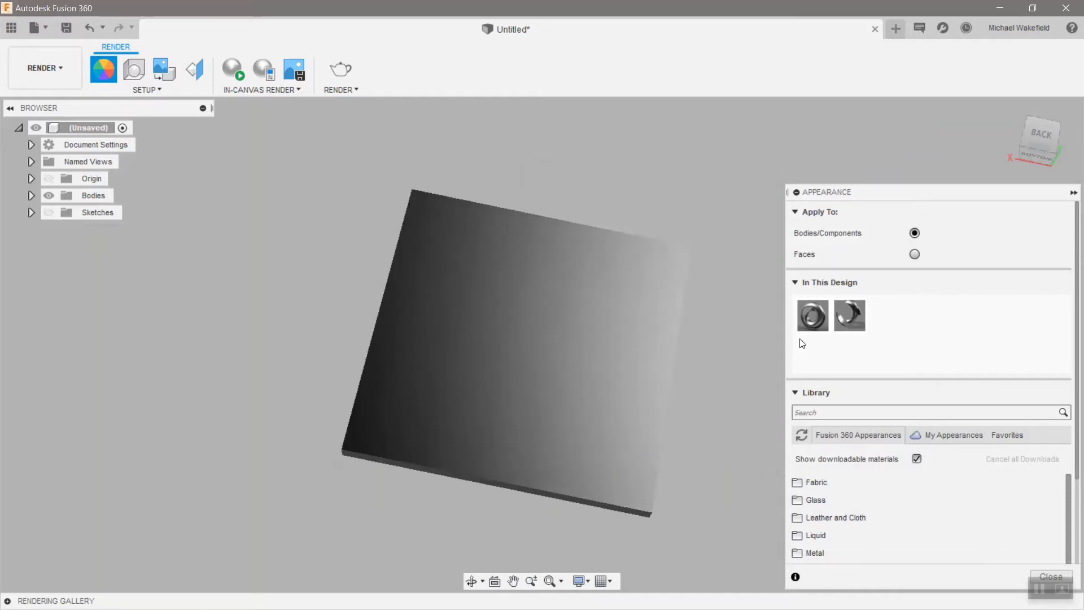
left_click_drag(849, 315, 598, 348)
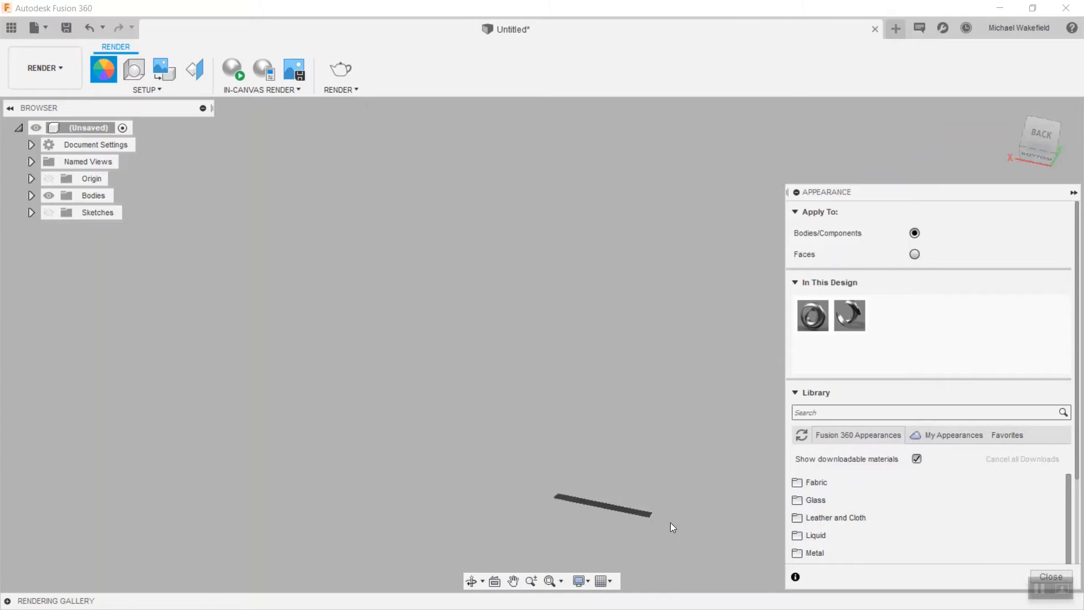
Step: Set the sample width of the Steel - Satin (1) cutout texture to 10 mm
right_click(859, 328)
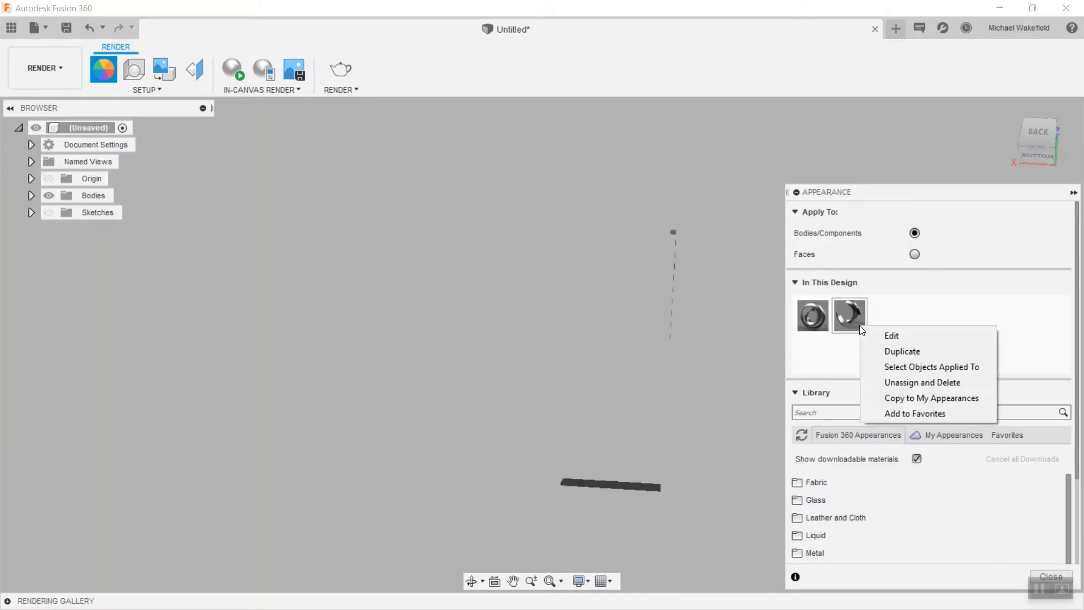
left_click(891, 335)
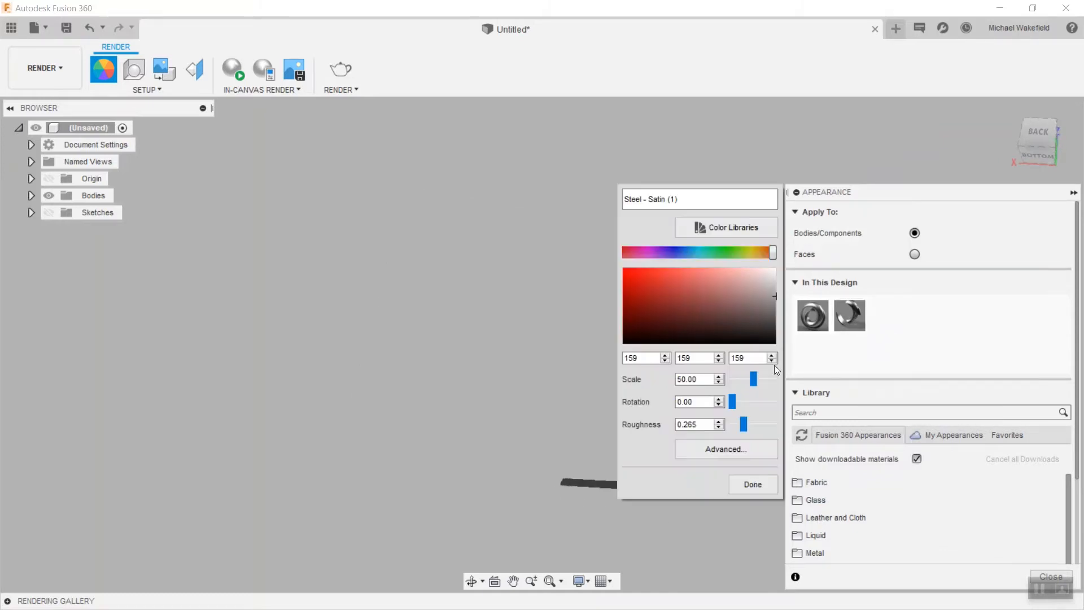
left_click(752, 450)
left_click(715, 419)
left_click_drag(805, 374, 322, 13)
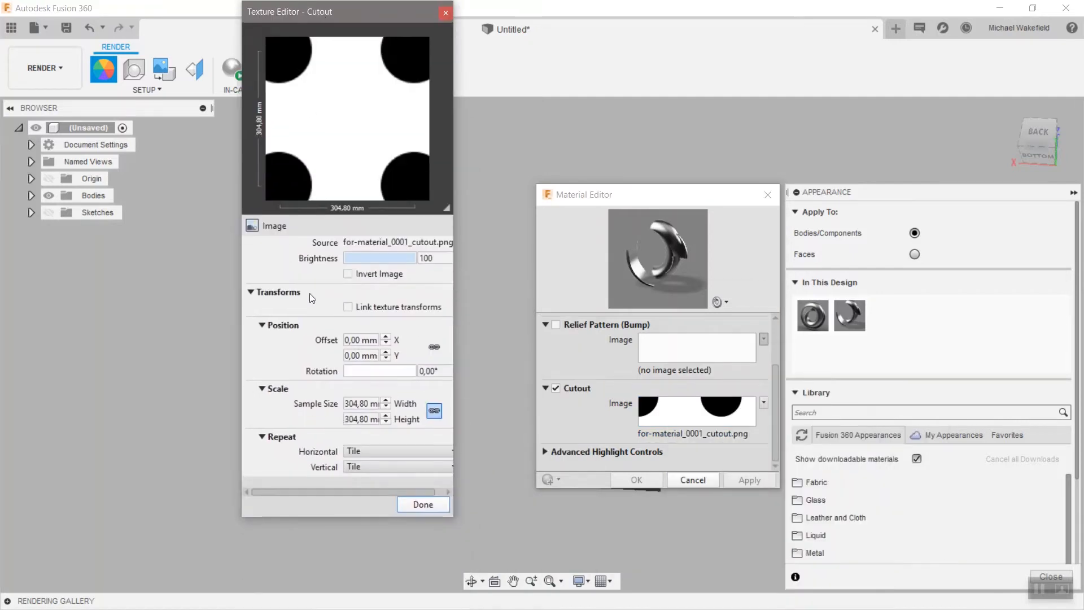
left_click(378, 340)
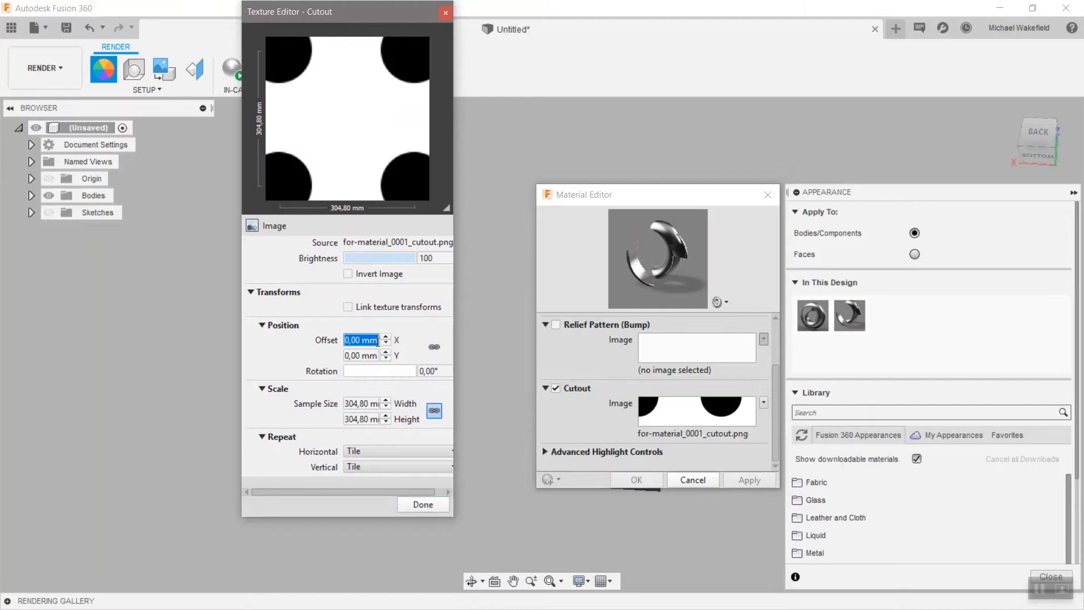
left_click(364, 403)
type("1")
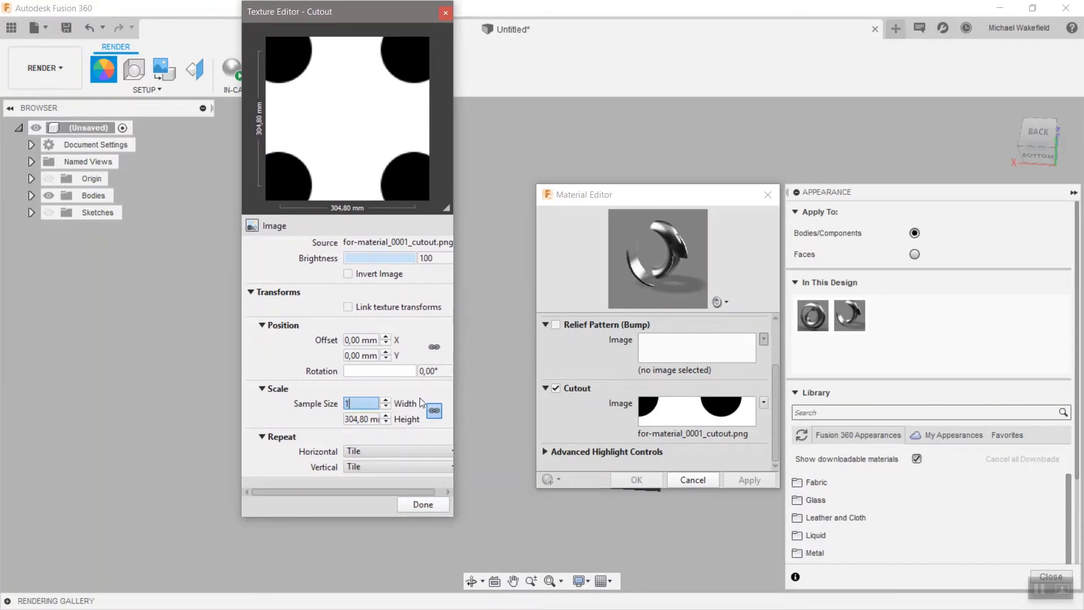
key("Tab")
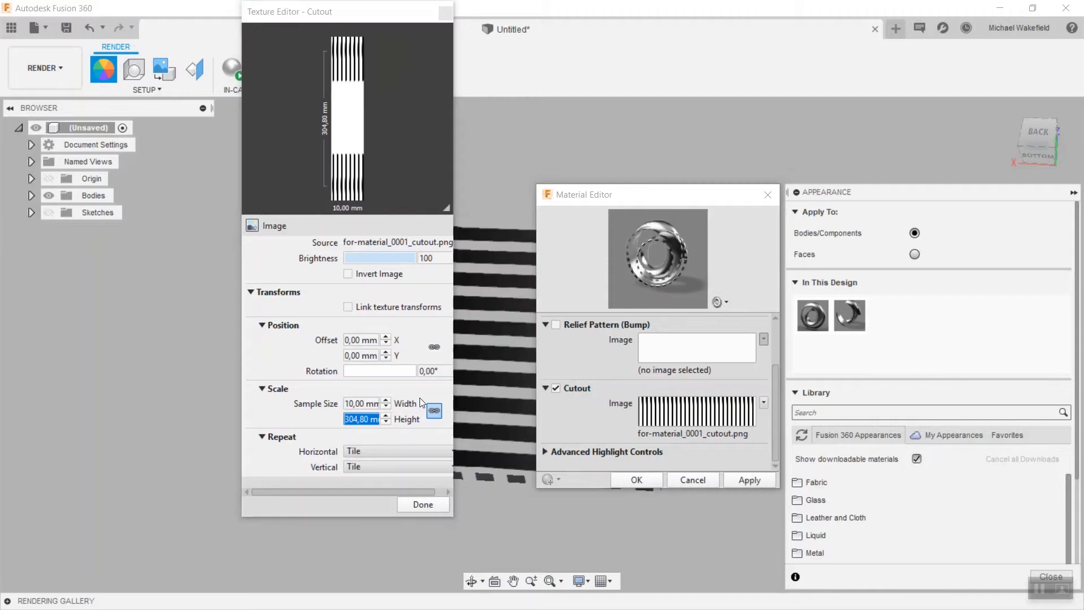
Step: Set the cutout texture's sample height to 10 mm and finish editing the texture
double_click(359, 422)
key("ctrl+a")
type("1")
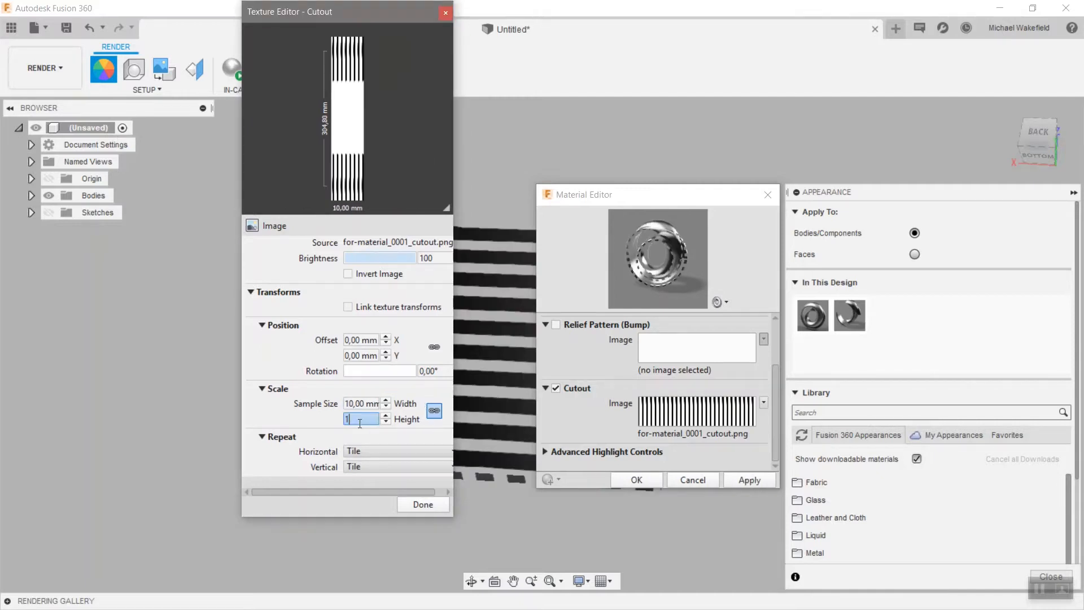
key("Return")
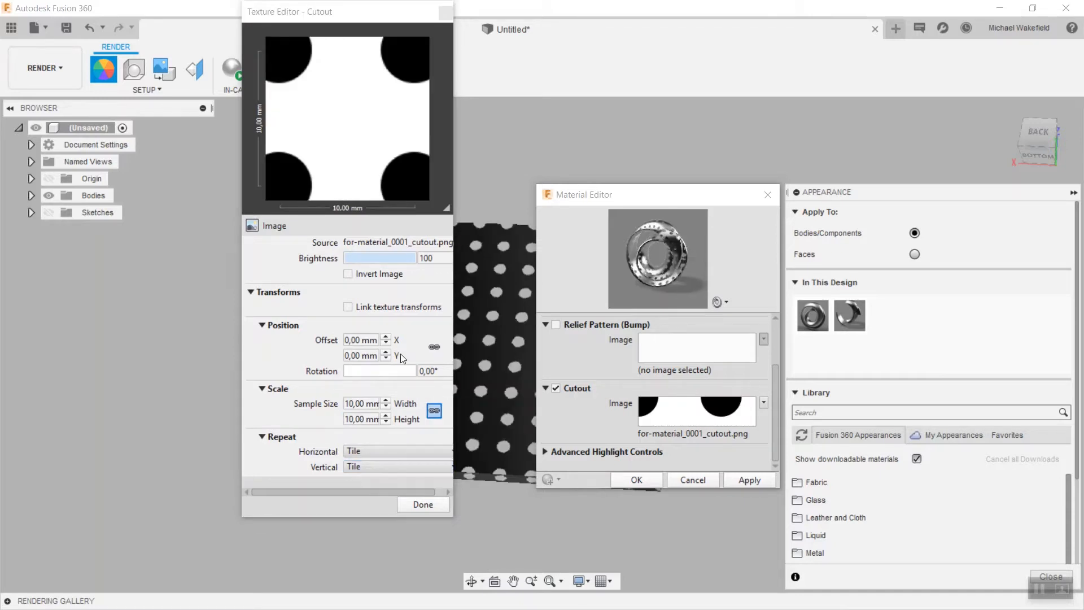
left_click_drag(452, 516, 557, 543)
left_click(527, 532)
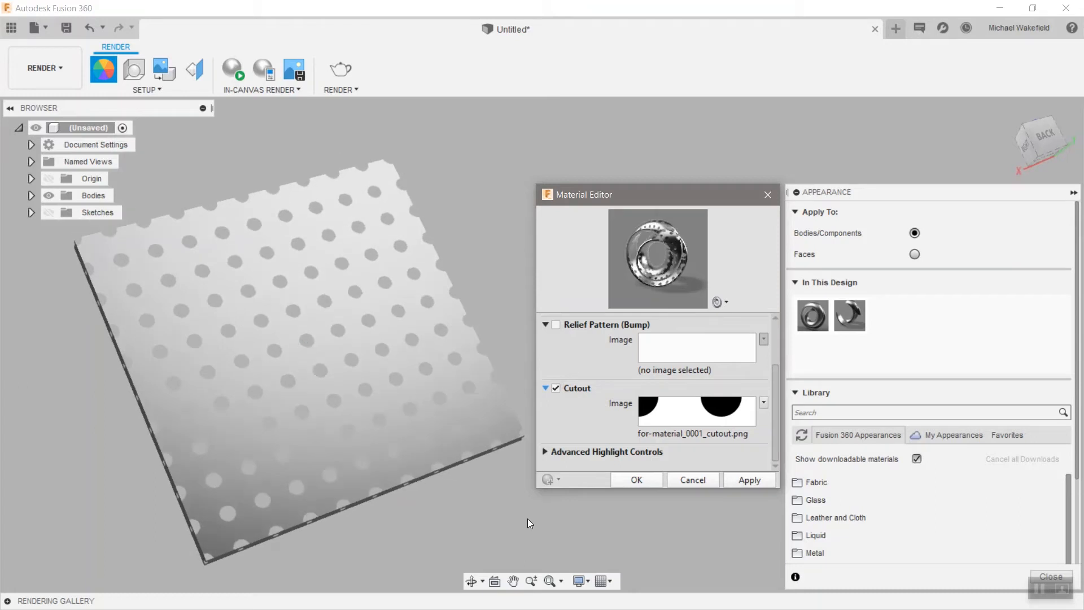
Step: Start an in-canvas render and examine the cutout holes on the plate up close
left_click(235, 68)
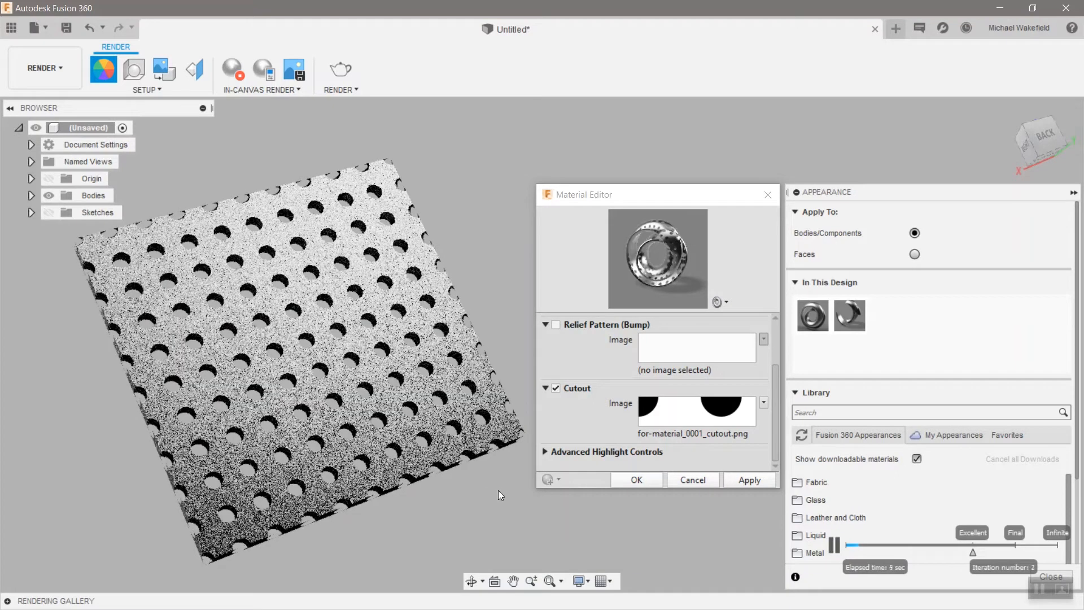
scroll(498, 490, "up", 5)
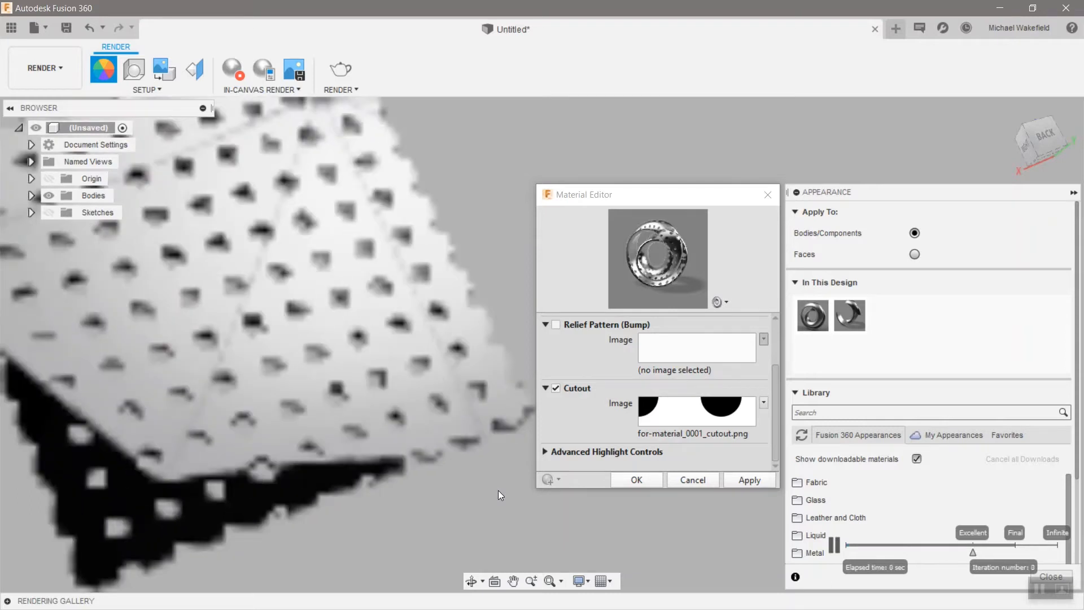
scroll(498, 490, "up", 4)
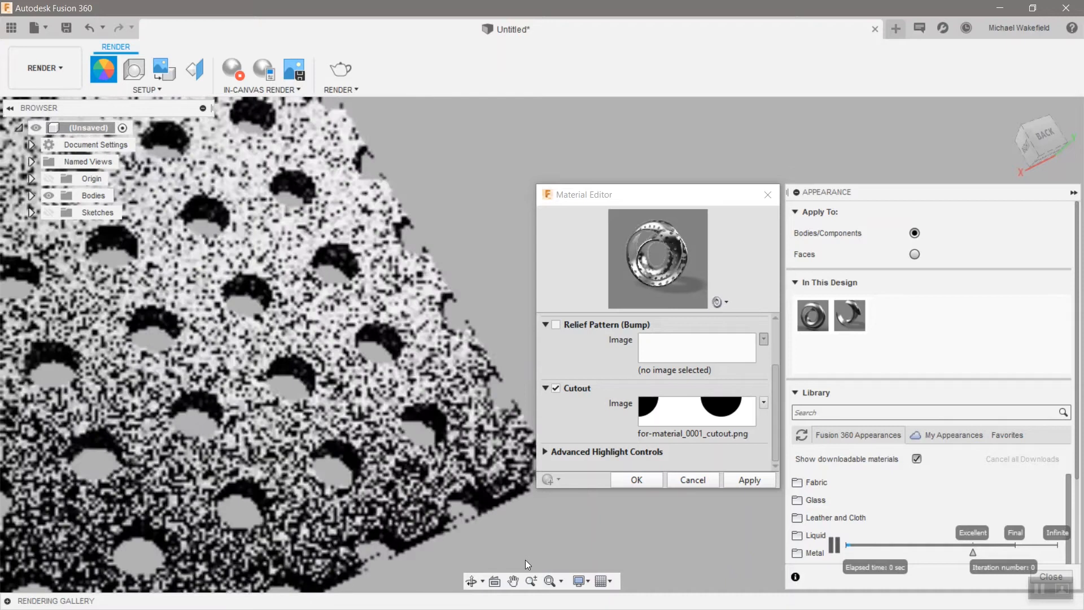
scroll(525, 560, "down", 5)
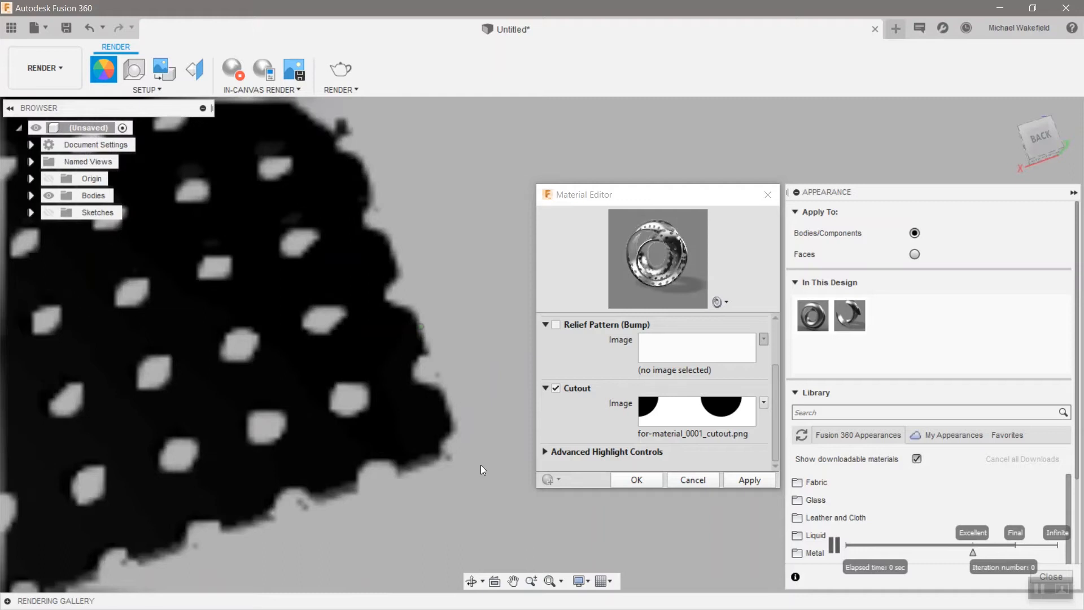
scroll(465, 468, "up", 3)
scroll(486, 473, "down", 5)
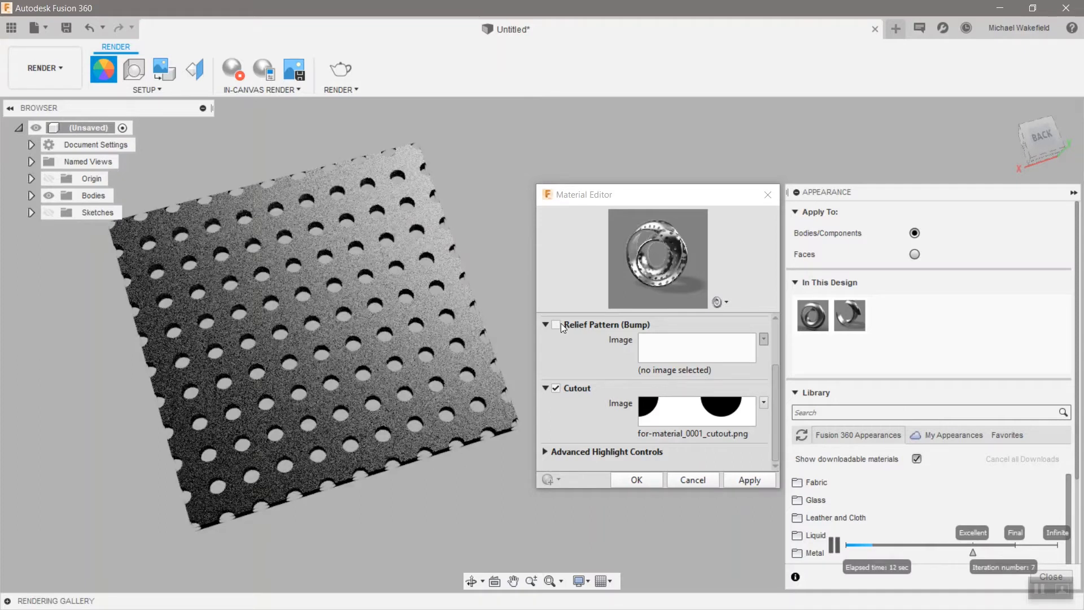
Step: Enable the relief pattern (bump) with for-material_0000_heightmap.png, apply it and close the material settings
left_click(556, 326)
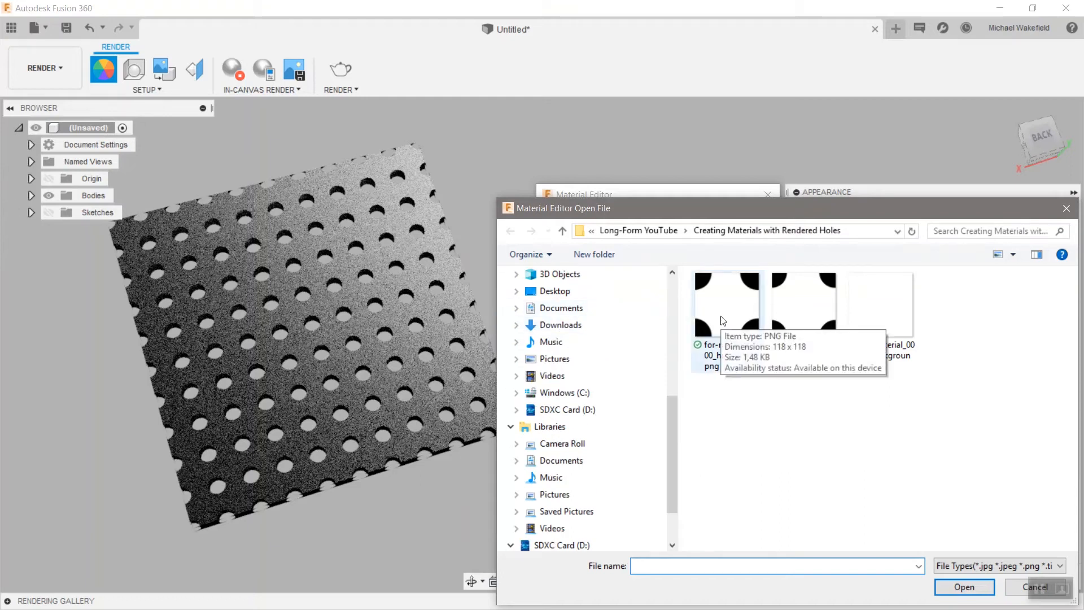
left_click(723, 320)
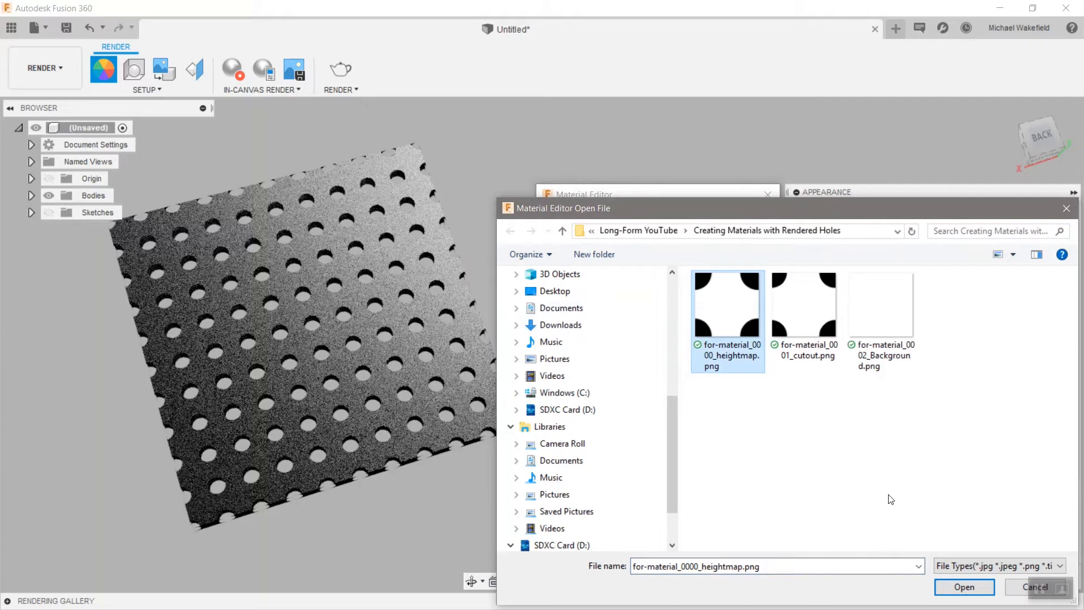
left_click(952, 589)
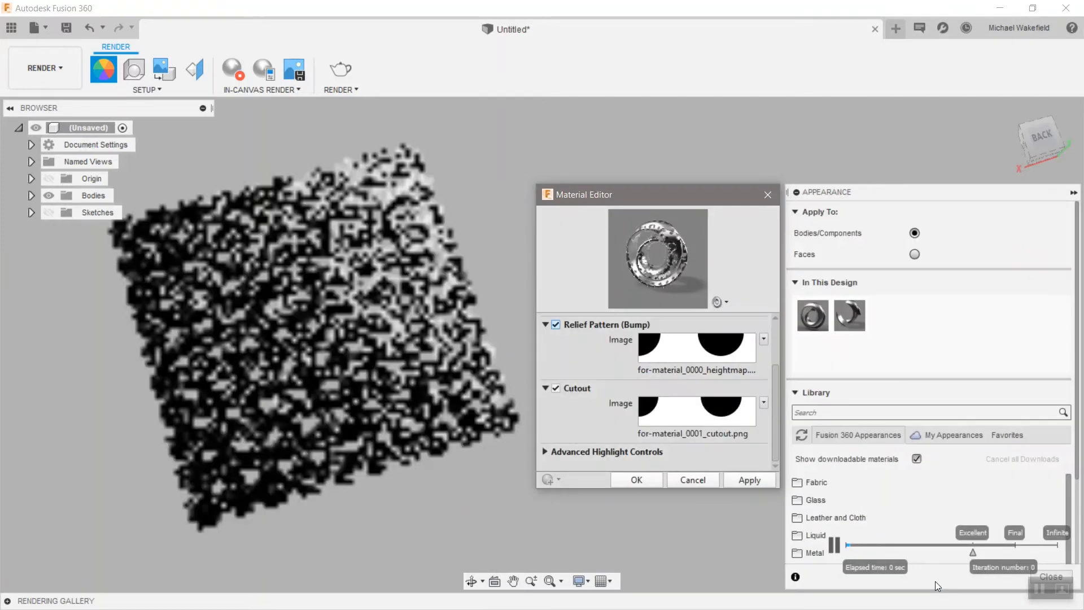
left_click(735, 480)
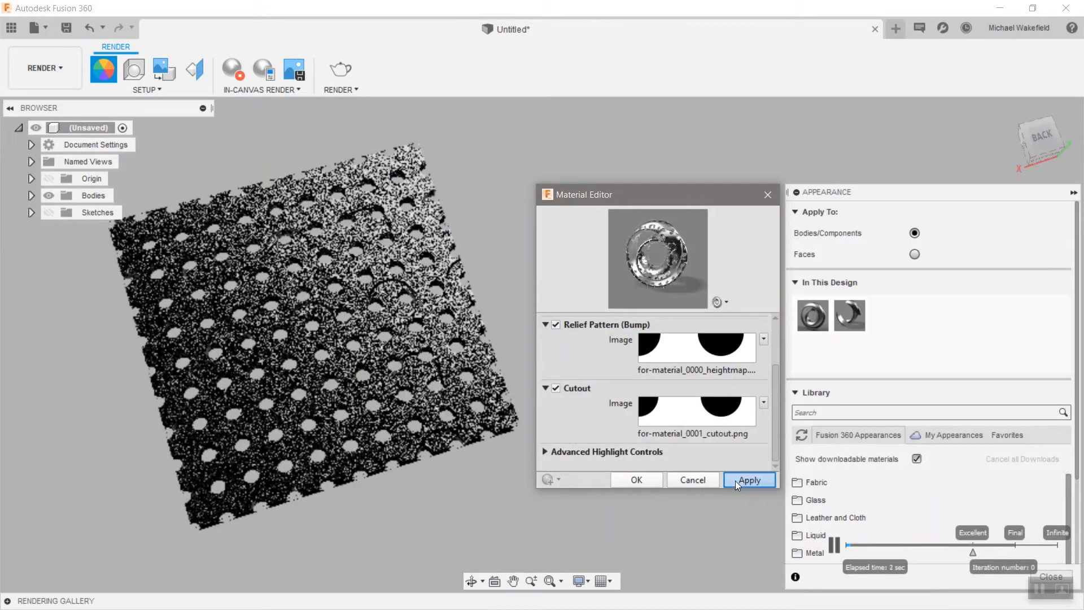
left_click(685, 479)
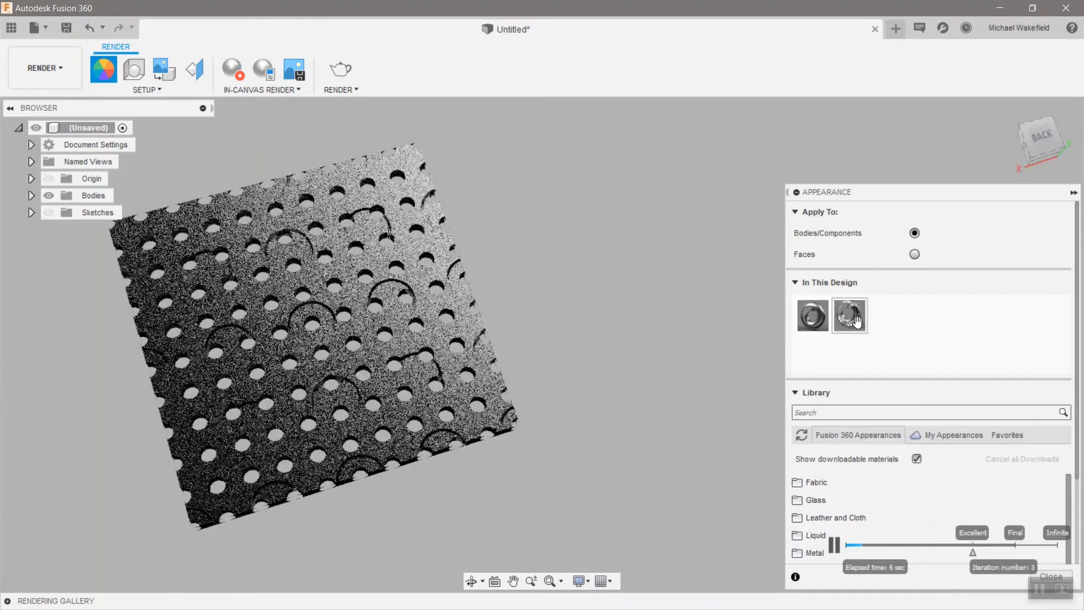
Step: Edit the relief pattern texture of the Steel - Satin (1) appearance and set its sample width to 10 mm
right_click(851, 320)
left_click(877, 331)
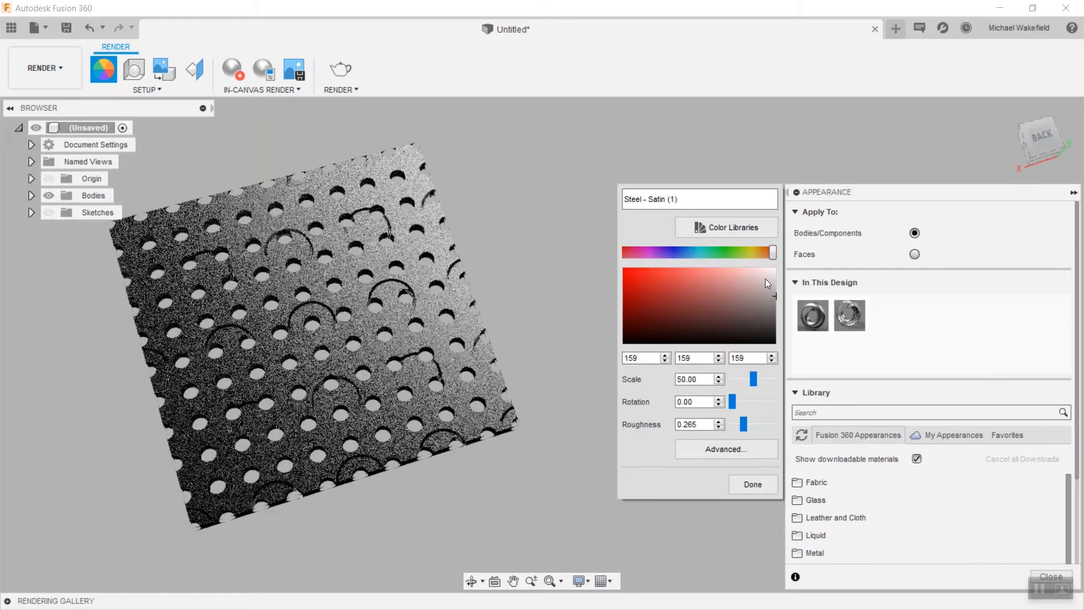
left_click(734, 448)
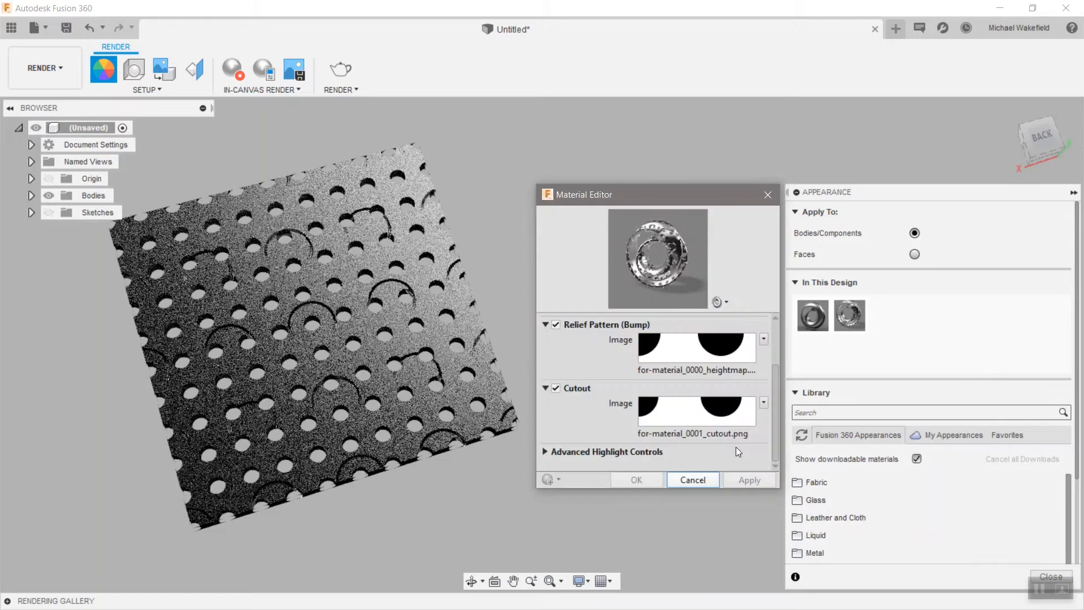
left_click(694, 353)
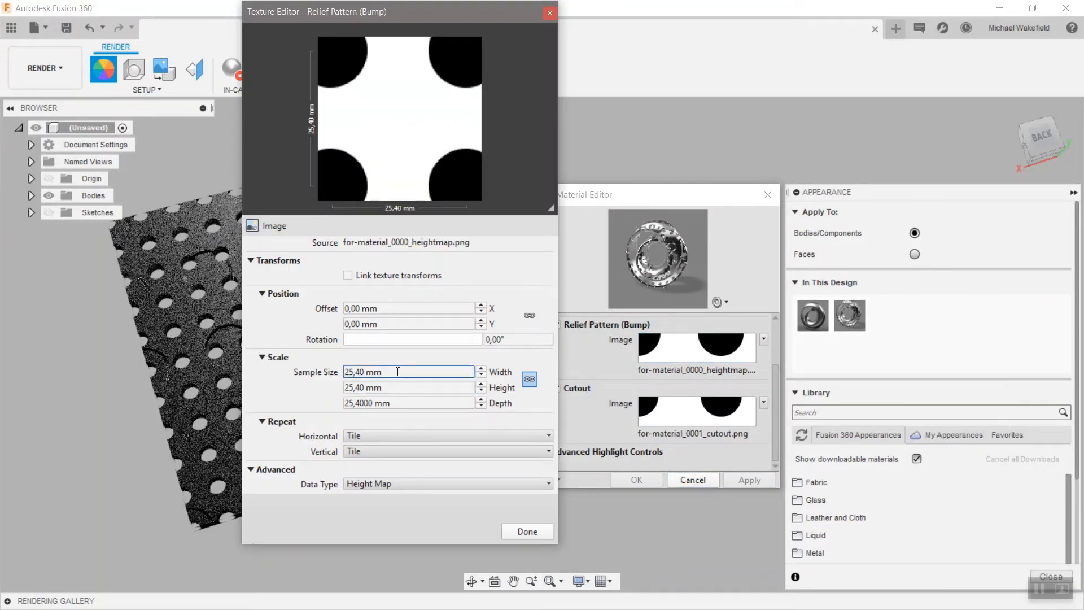
left_click_drag(398, 372, 271, 365)
left_click_drag(408, 375, 301, 377)
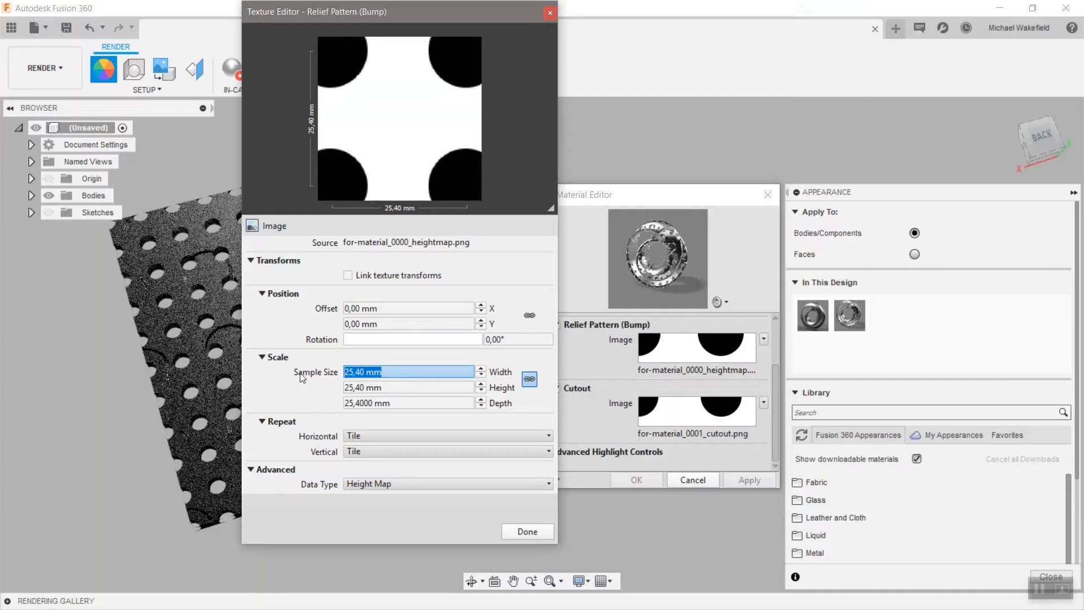
type("10")
key("Tab")
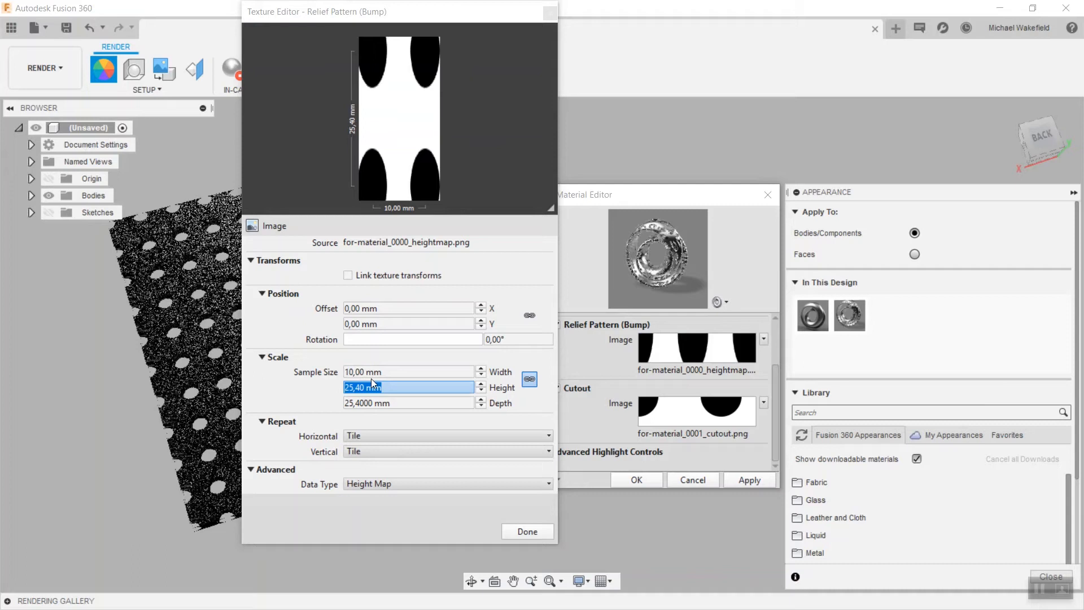
Step: Set the relief pattern texture's sample height and depth to 10 mm and finish editing the texture
type("10")
key("Return")
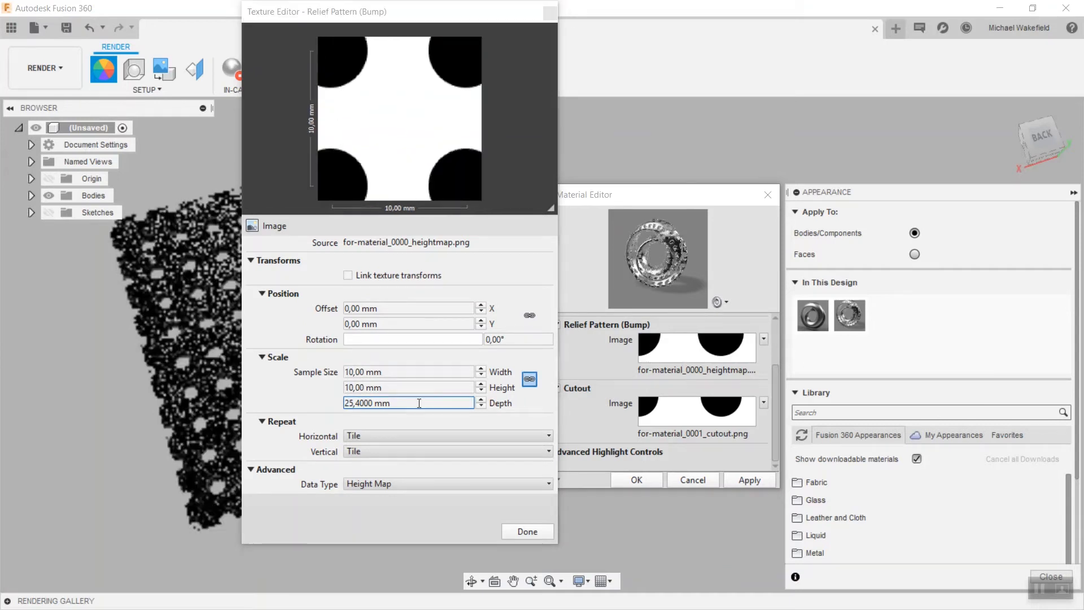
triple_click(444, 402)
type("10")
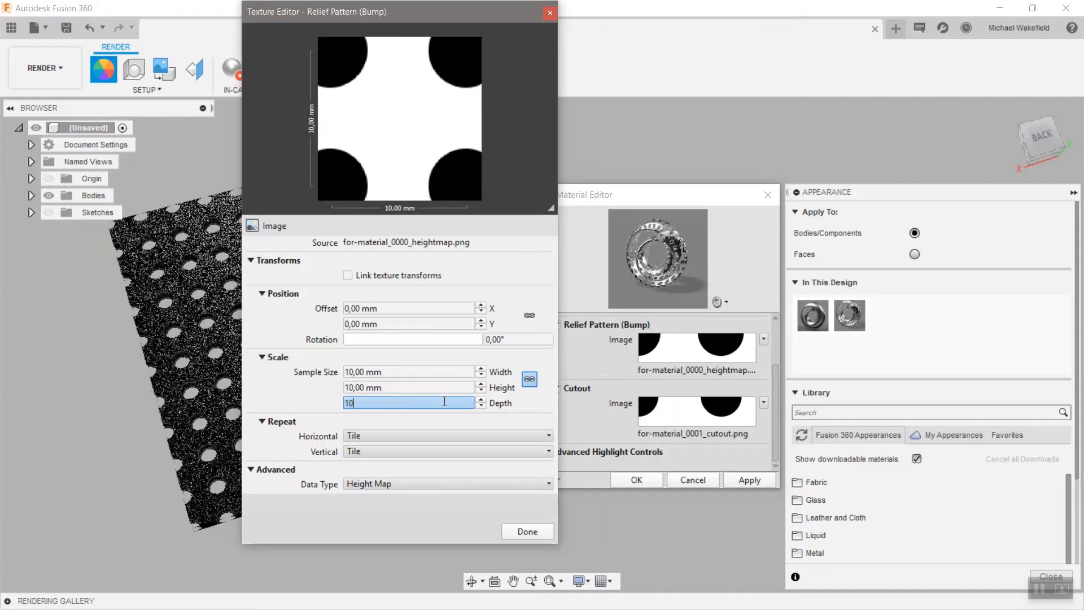
key("Return")
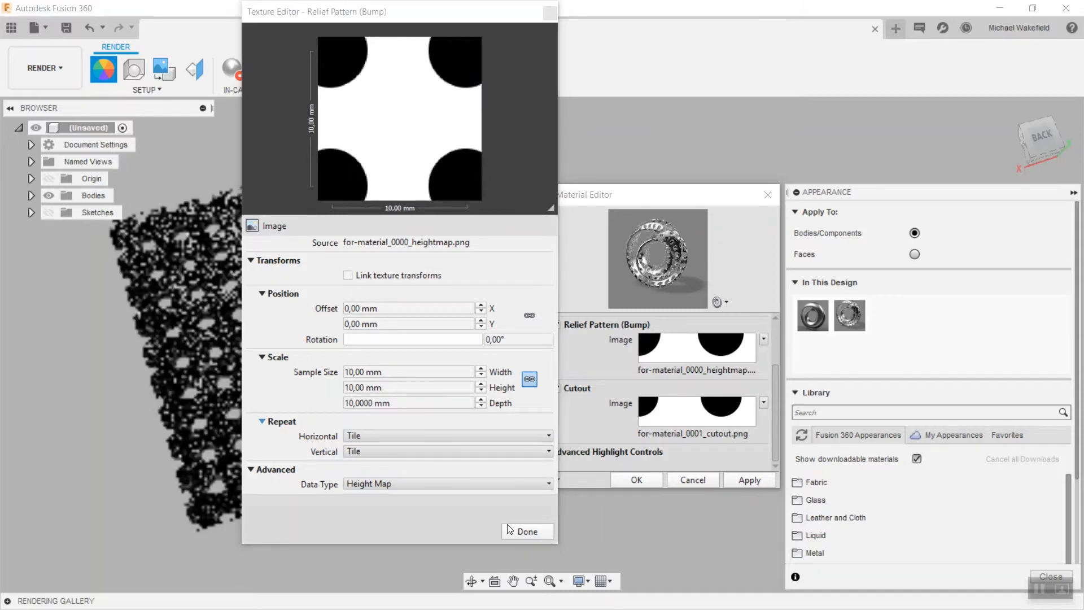
left_click(519, 534)
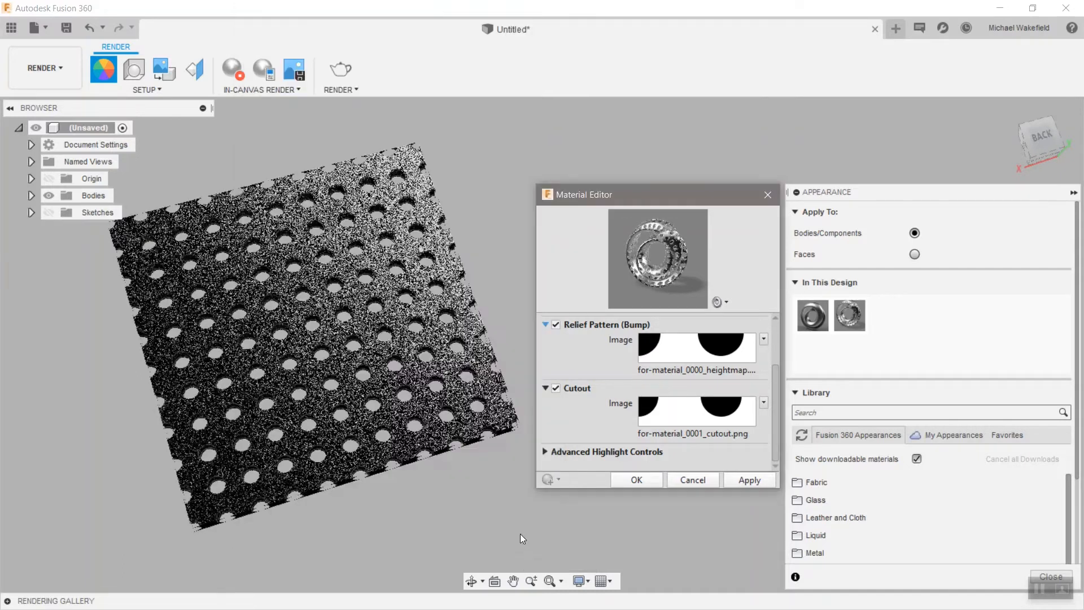
Step: Examine the relief around the plate's holes up close and stop the in-canvas render
scroll(473, 463, "up", 5)
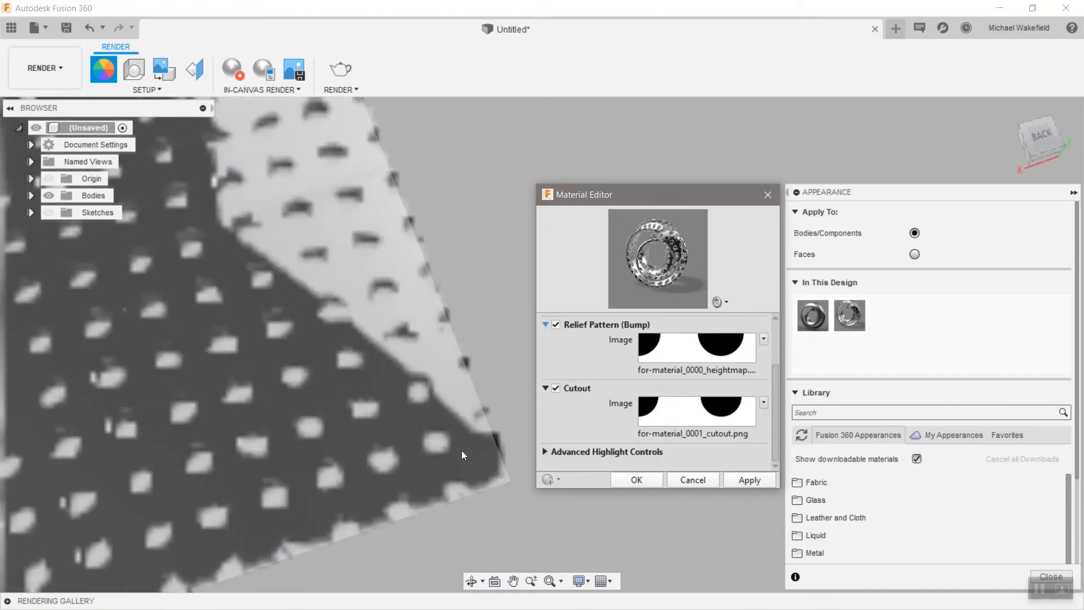
scroll(448, 447, "up", 3)
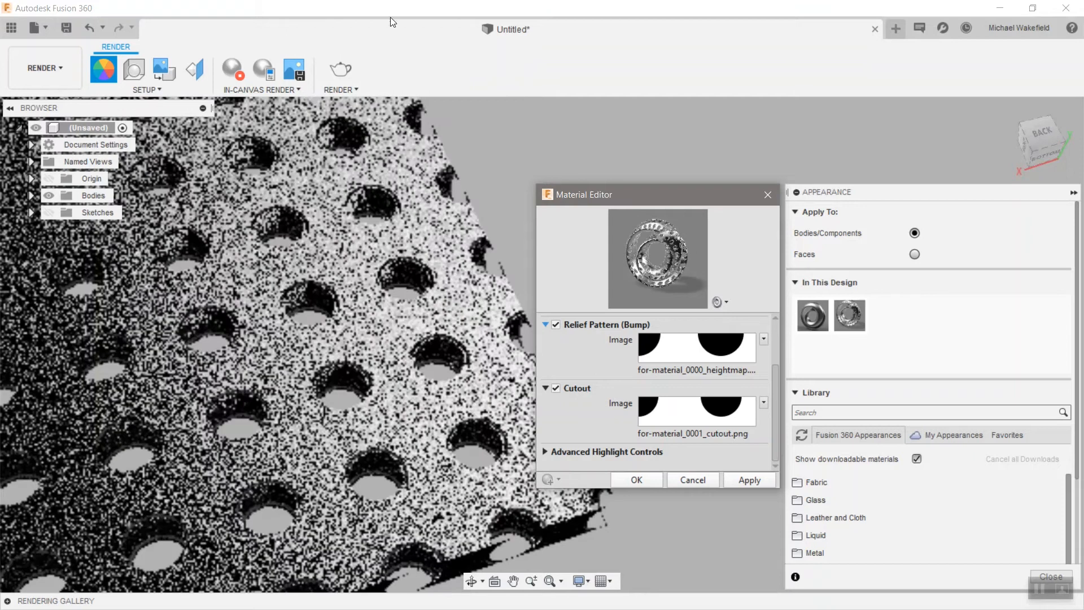
left_click(237, 66)
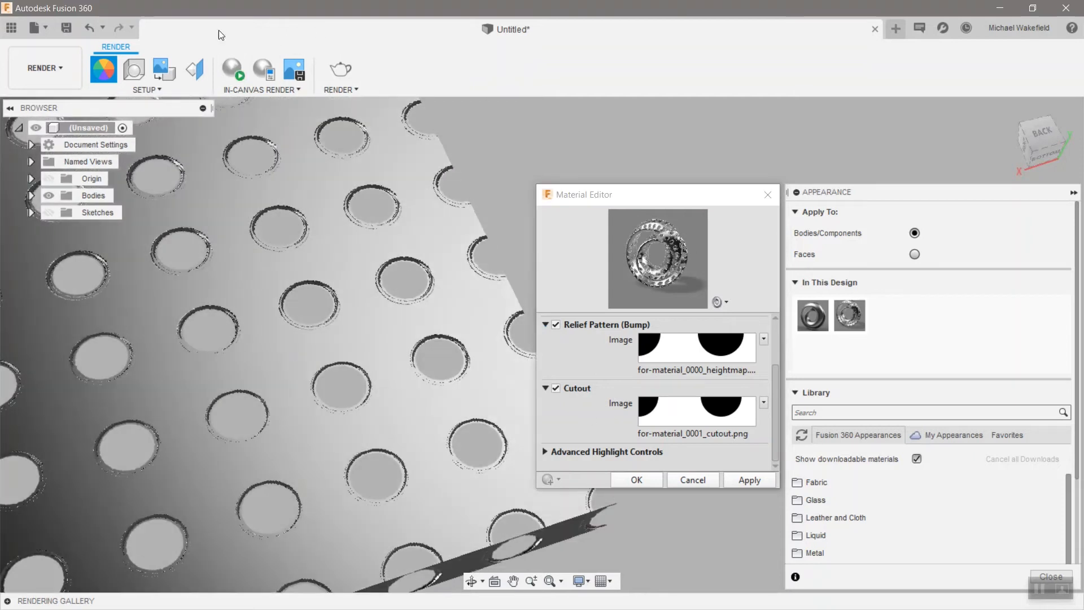
left_click(232, 68)
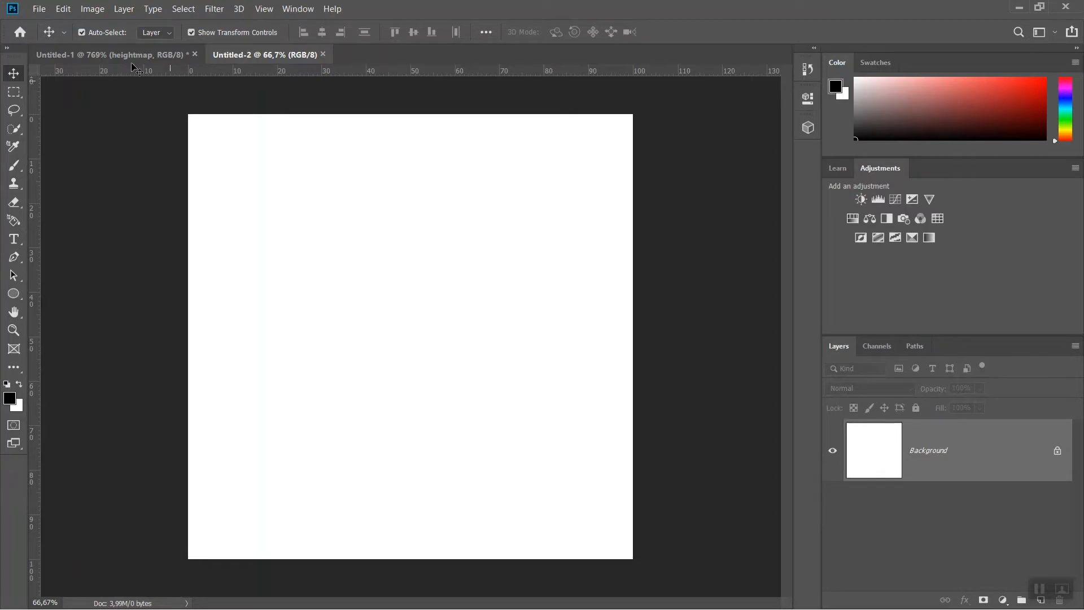
Step: In the blank Untitled-2 document in Photoshop, draw an ellipse about 374 by 352 px and fill it black
left_click(38, 10)
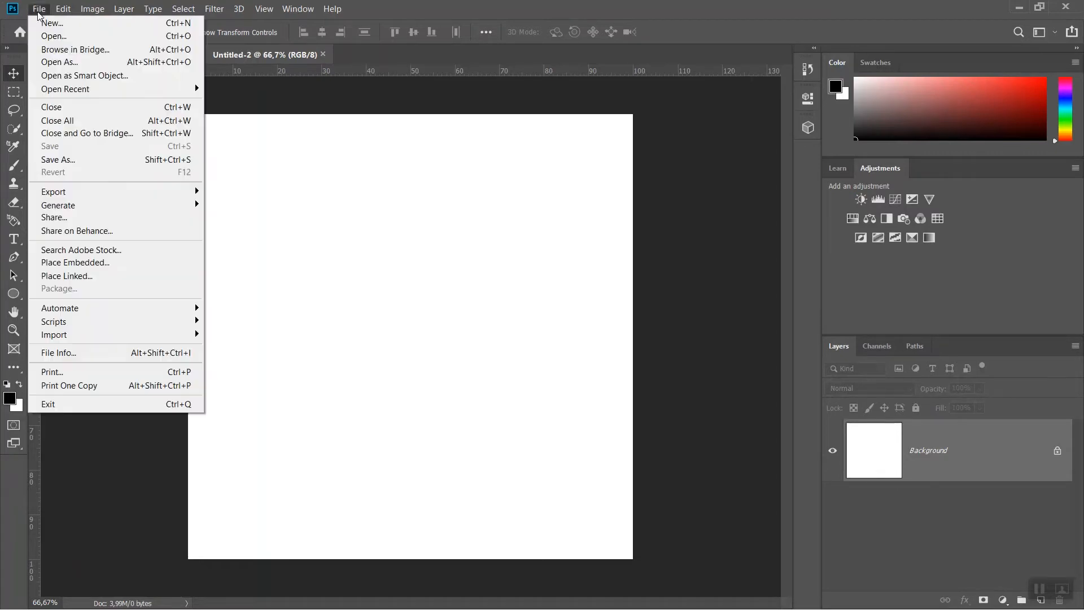
left_click(38, 10)
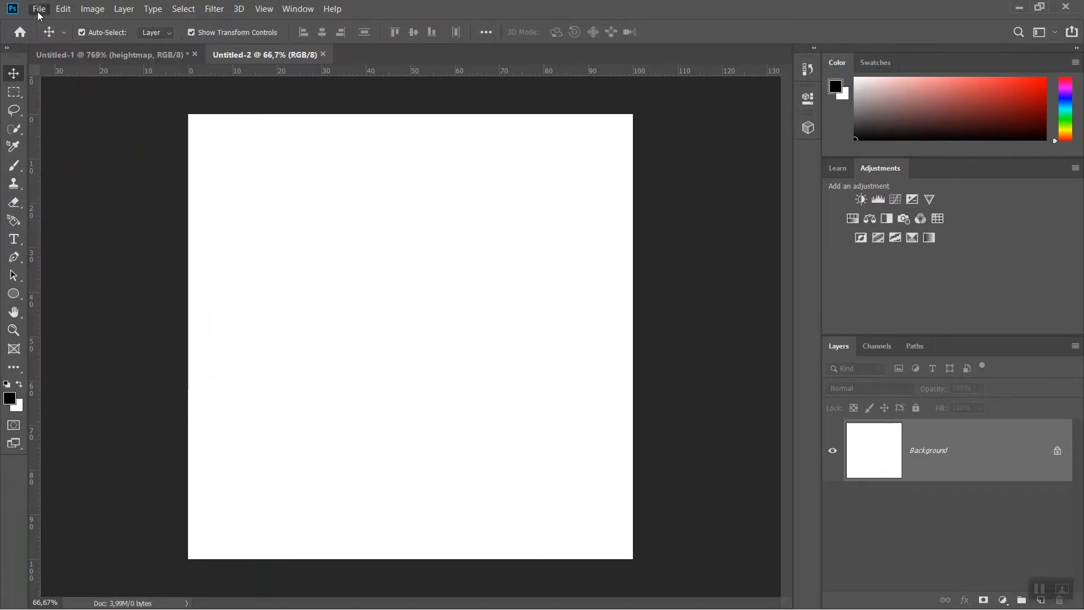
left_click(16, 294)
left_click_drag(384, 311, 453, 375, "alt")
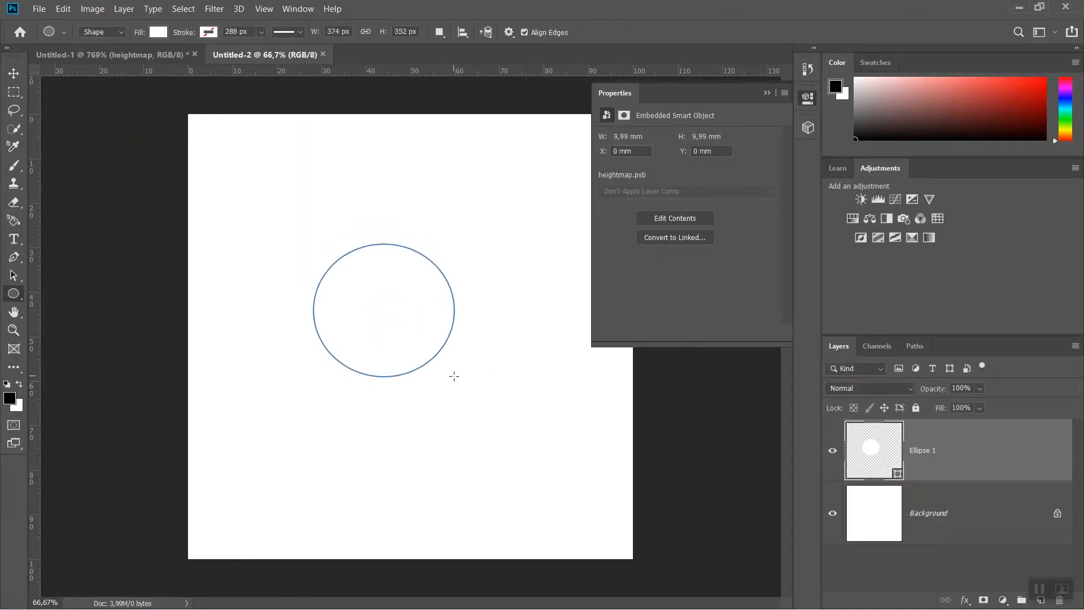
left_click(602, 205)
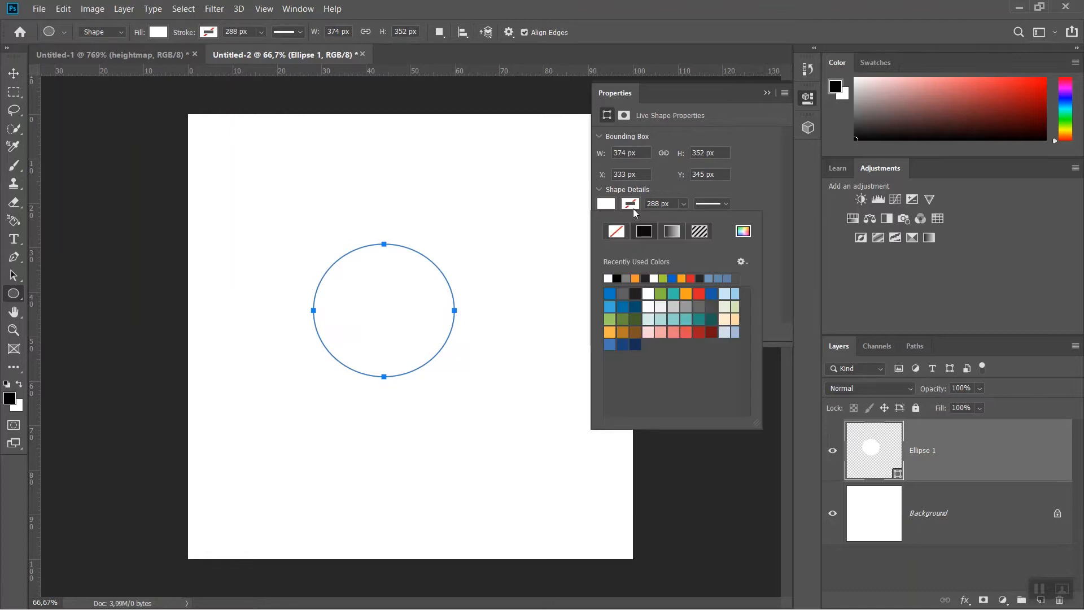
left_click(617, 278)
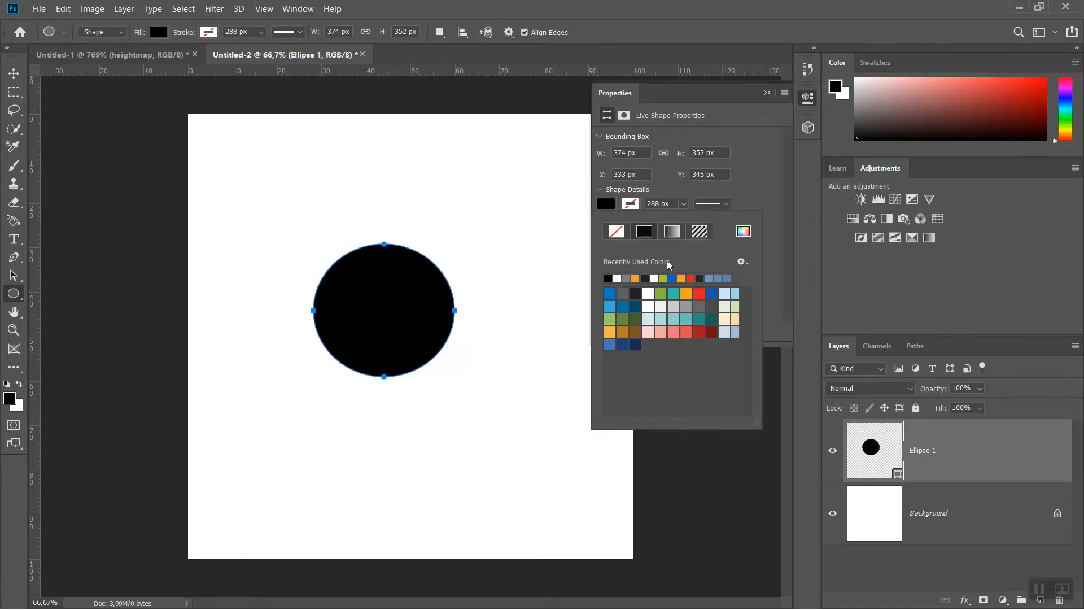
left_click(766, 88)
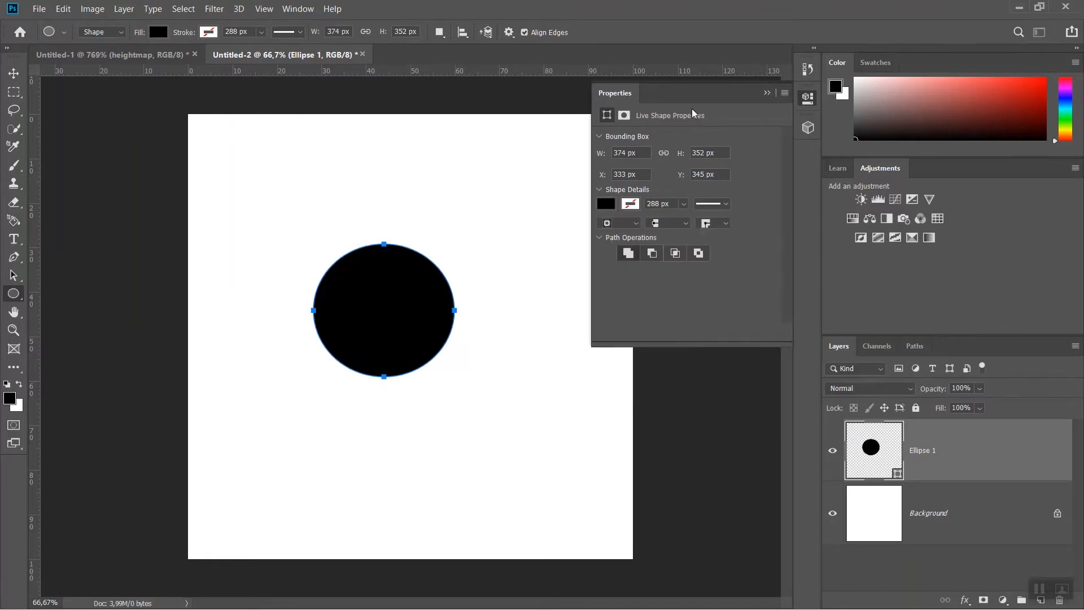
left_click(767, 91)
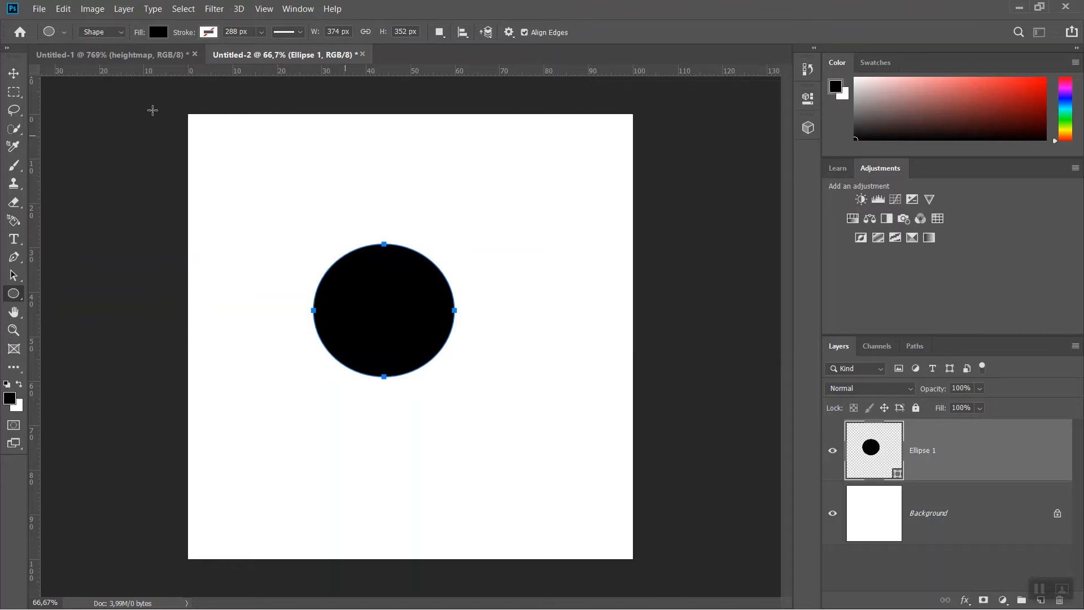
Step: Centre the black ellipse on the canvas and apply a wrap-around Offset filter of +1750 px horizontally and vertically, converting it to a smart object
left_click(14, 73)
left_click_drag(378, 310, 409, 339)
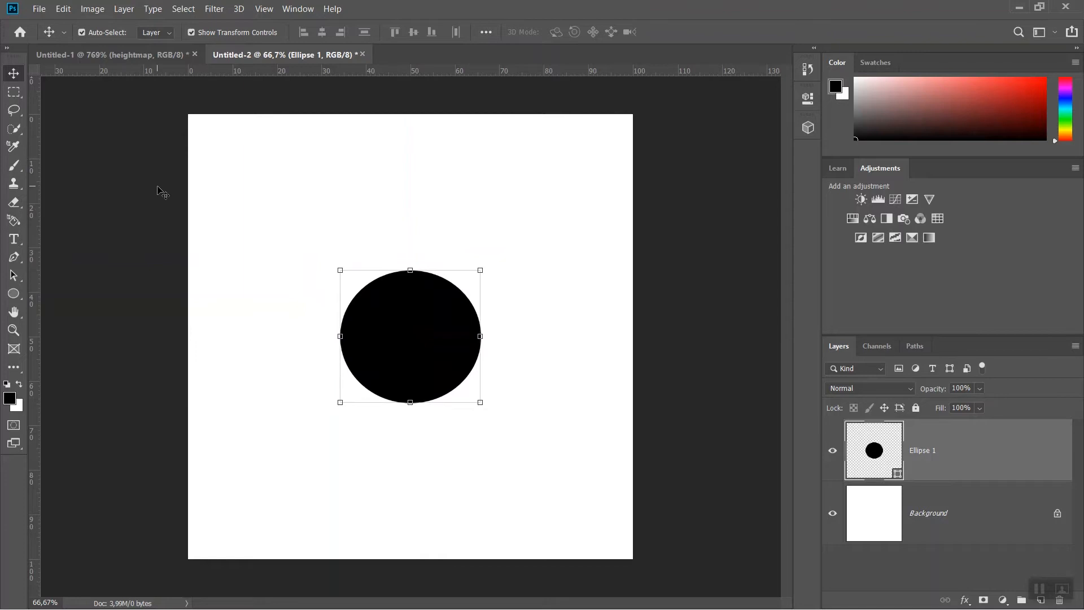
left_click(204, 13)
mouse_move(230, 277)
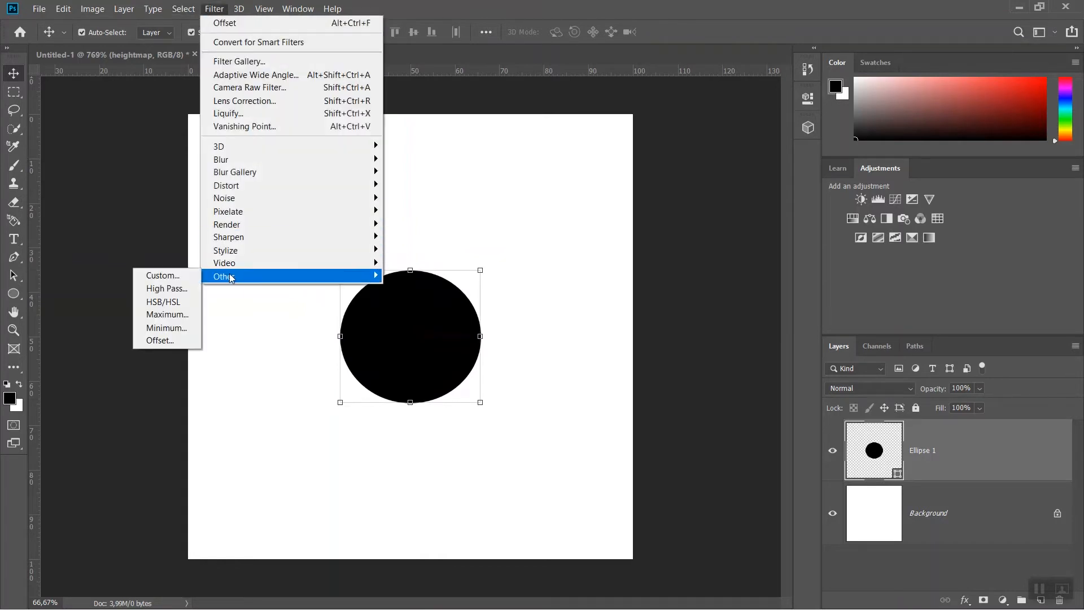
left_click(186, 341)
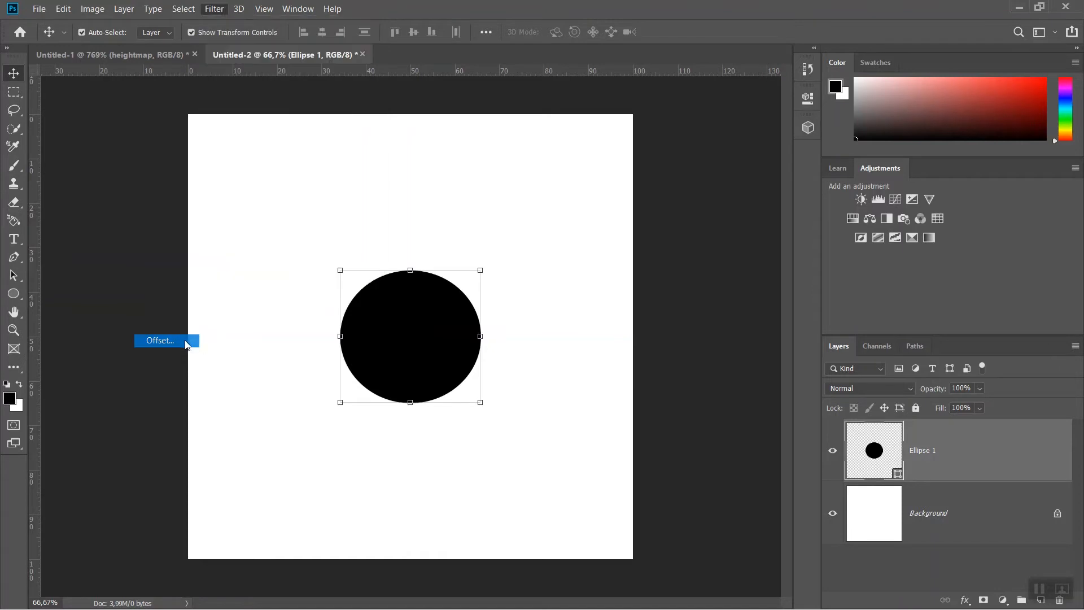
left_click(554, 245)
mouse_move(572, 213)
left_mouse_down()
mouse_move(510, 213)
mouse_move(572, 213)
left_mouse_up()
mouse_move(571, 175)
left_mouse_down()
mouse_move(509, 176)
mouse_move(557, 177)
left_mouse_up()
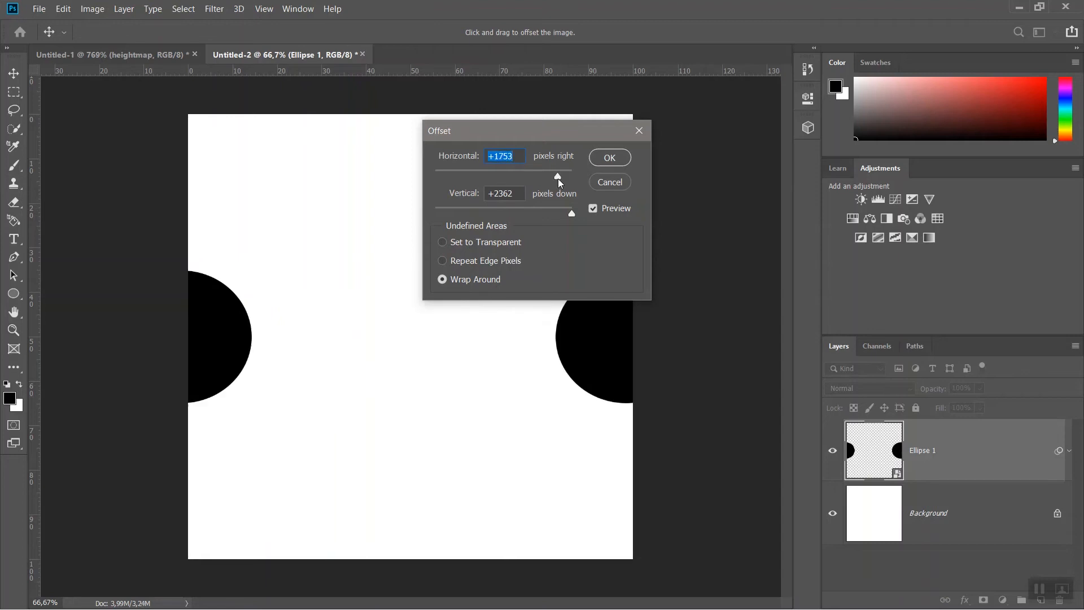
key("Tab")
type("+1750")
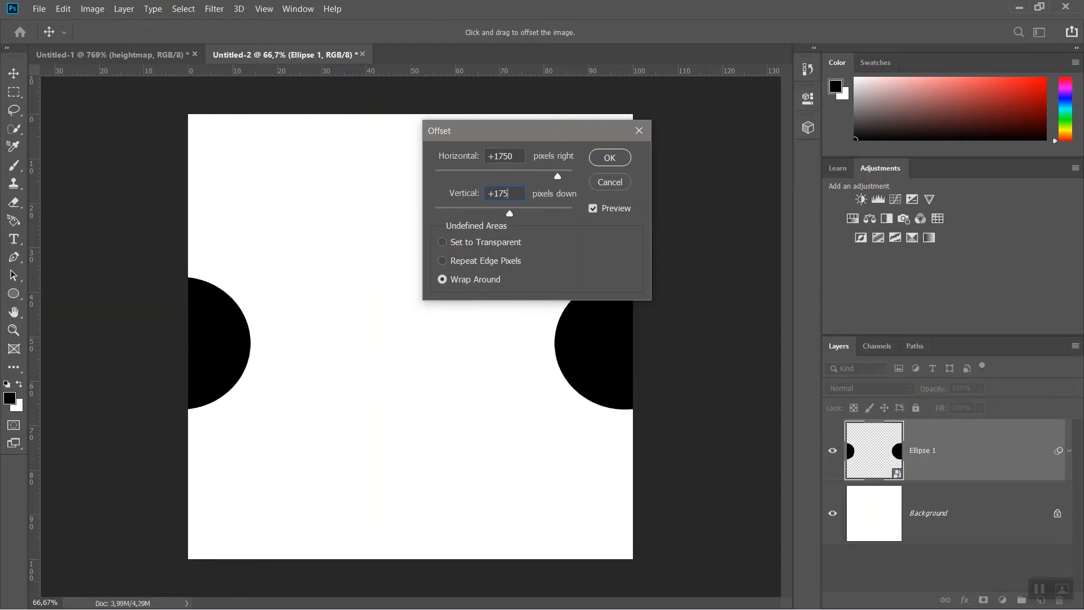
left_click(608, 163)
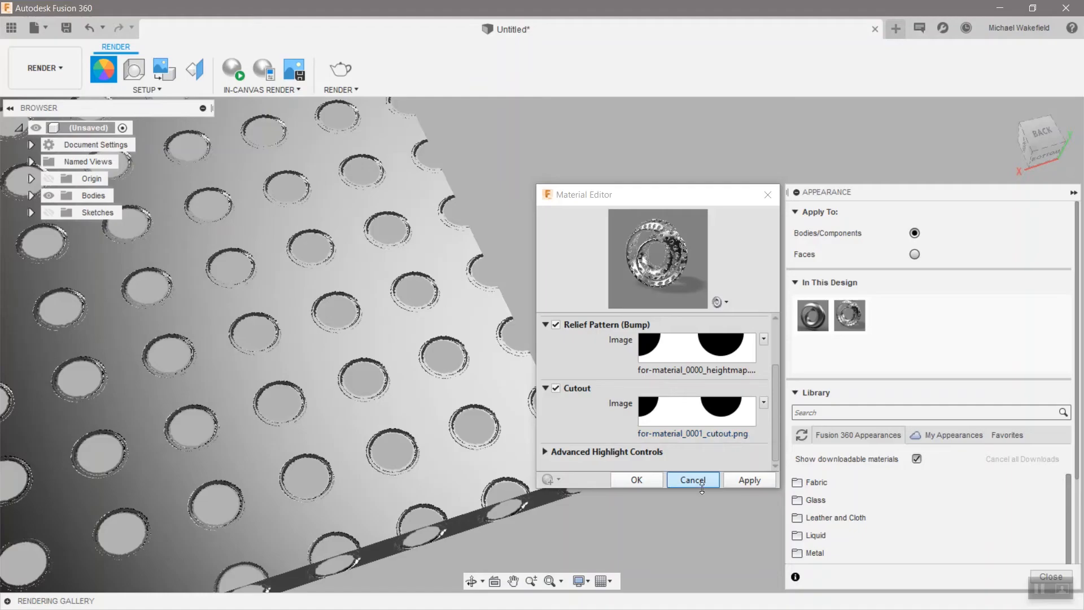
Step: Back in Fusion 360, accept the material edits and switch to the Design workspace
left_click(653, 480)
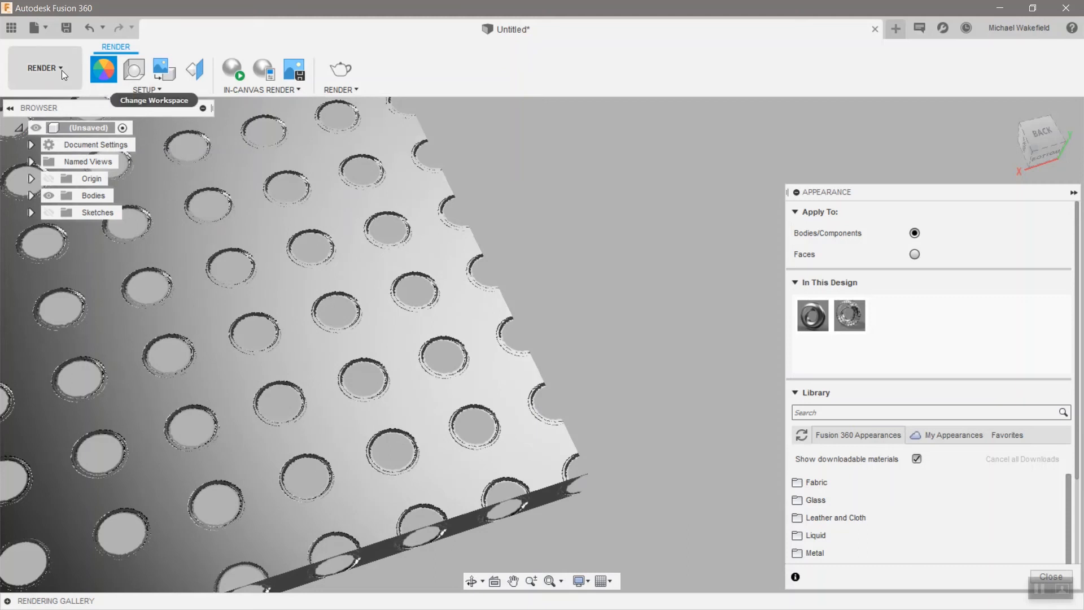
left_click(62, 70)
left_click(55, 103)
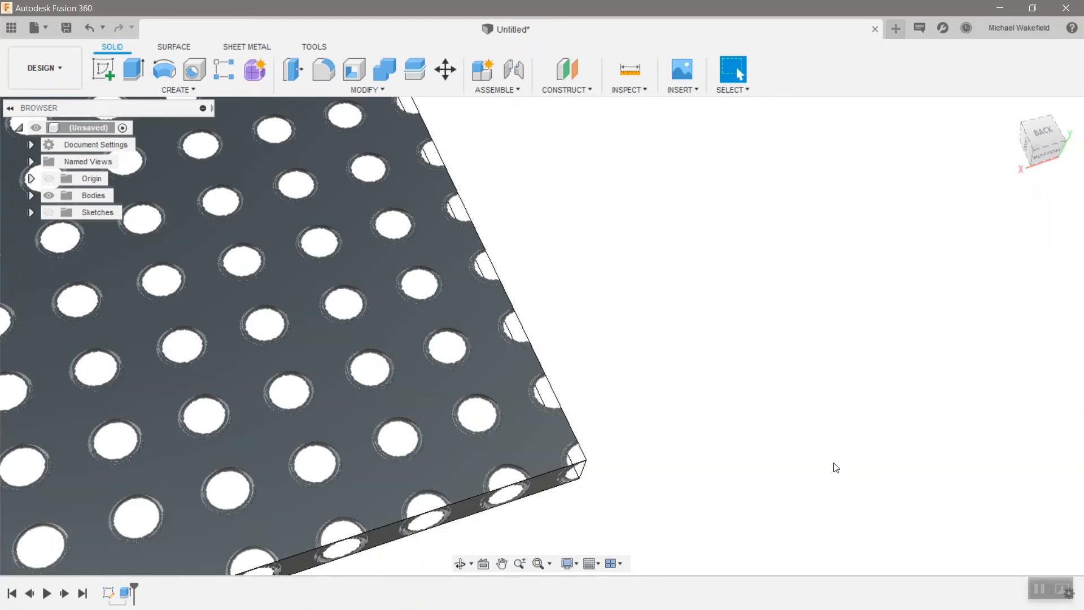
Step: Create a new drawing of the full testpiece design using the ND 4EVA A3 template
right_click(86, 131)
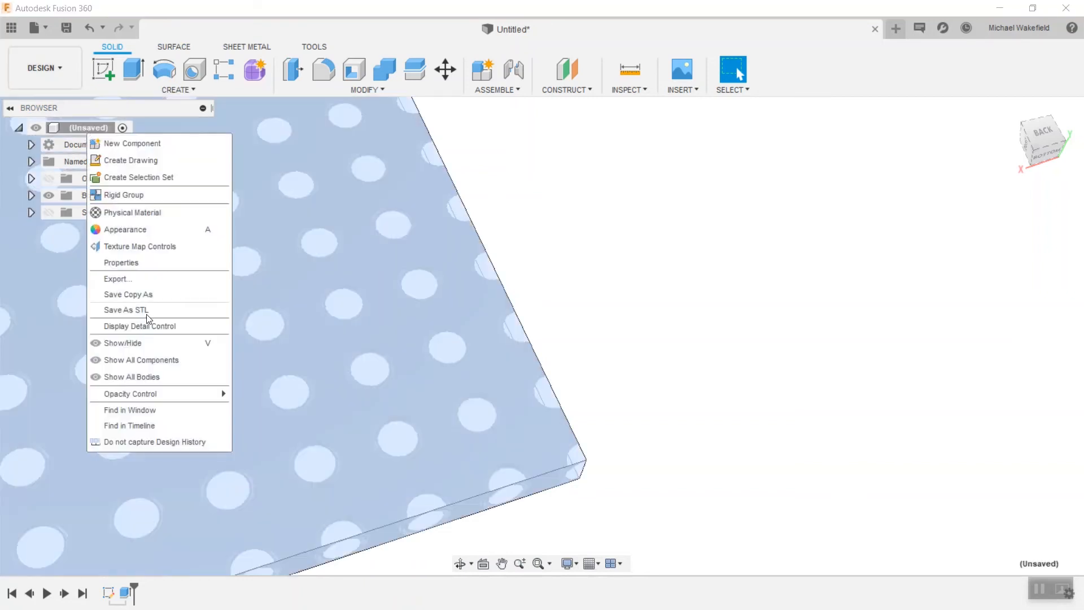
left_click(137, 164)
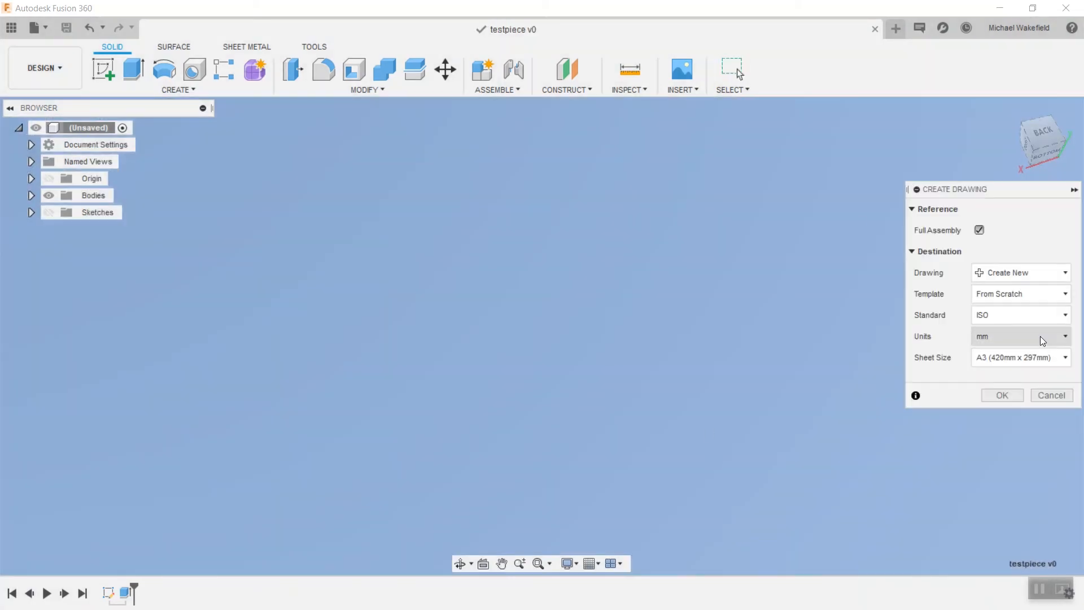
left_click(1020, 294)
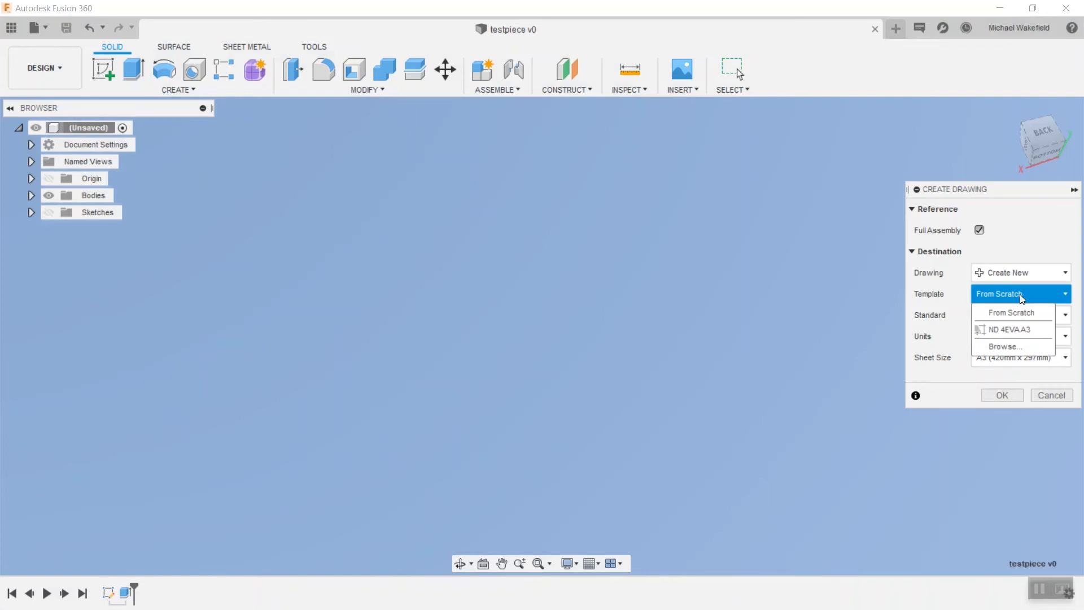
left_click(1016, 330)
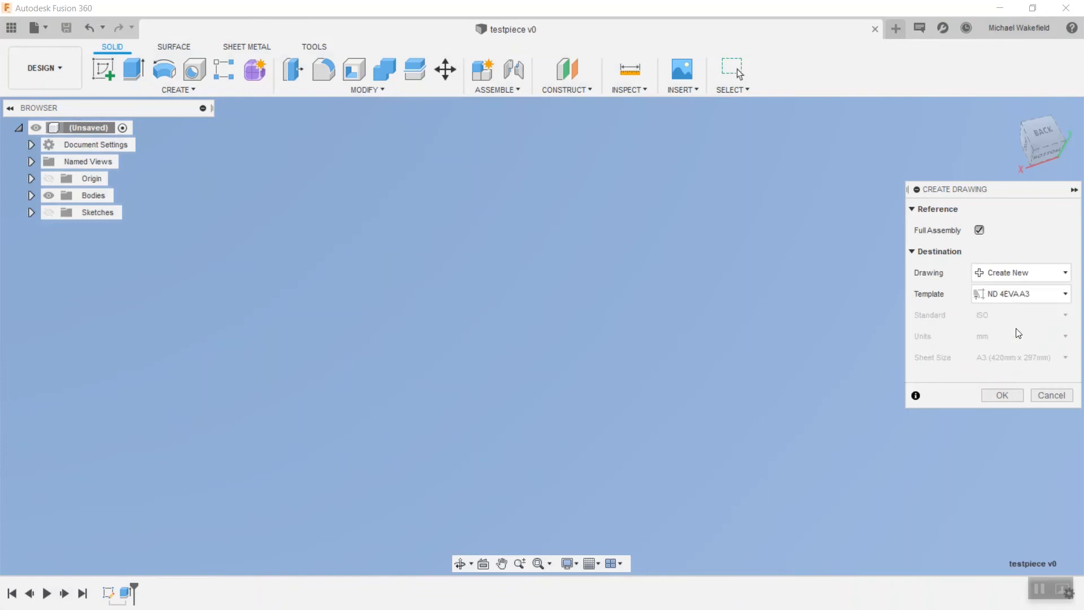
left_click(1001, 396)
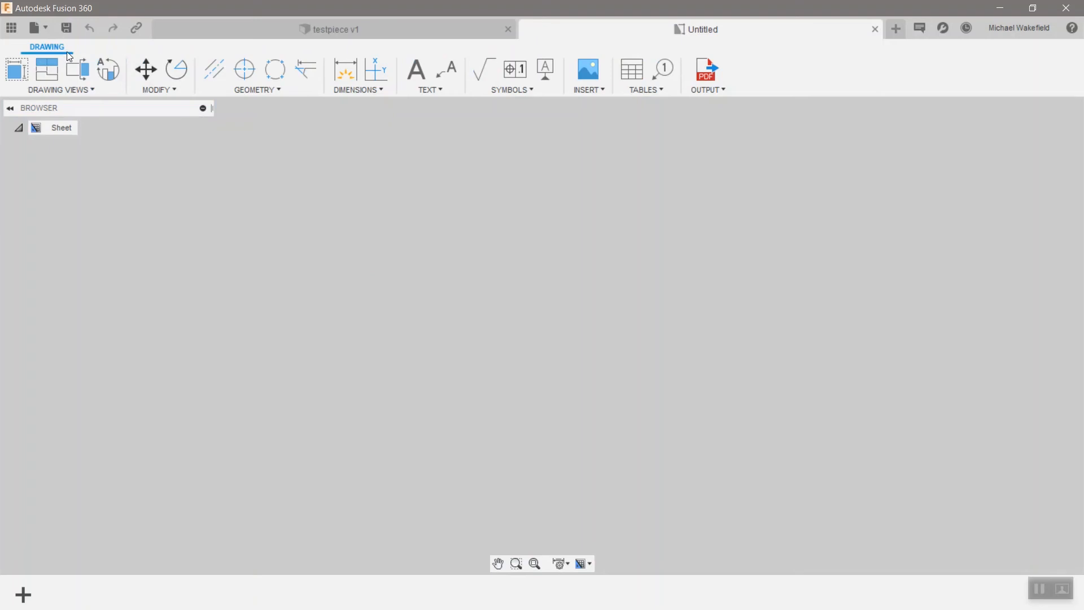
Step: Place a front base view of the testpiece at 1:2 scale on the left half of the drawing sheet
left_click(24, 66)
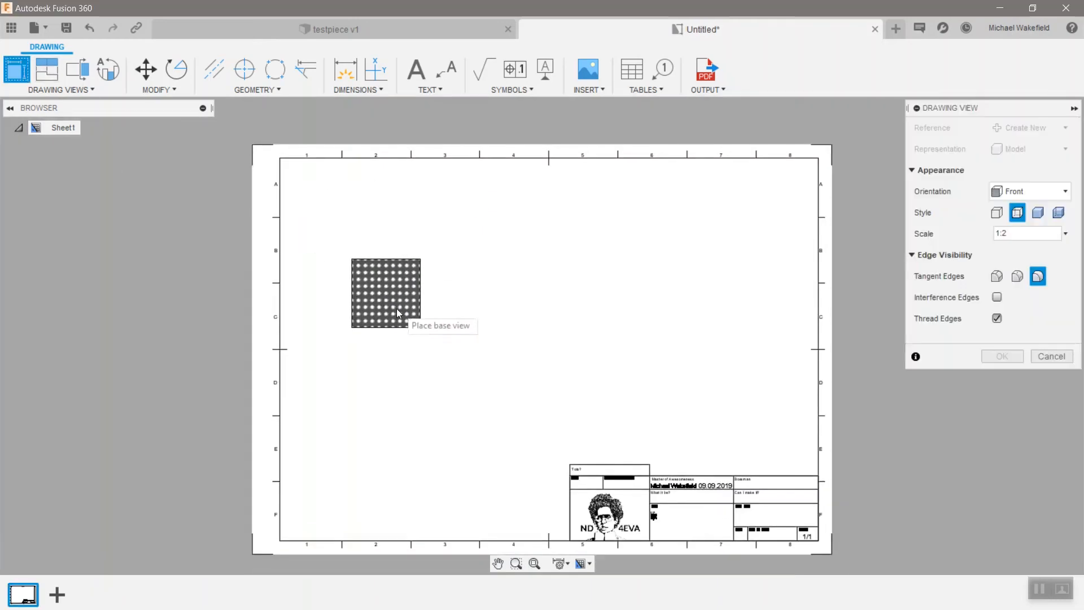
left_click(409, 340)
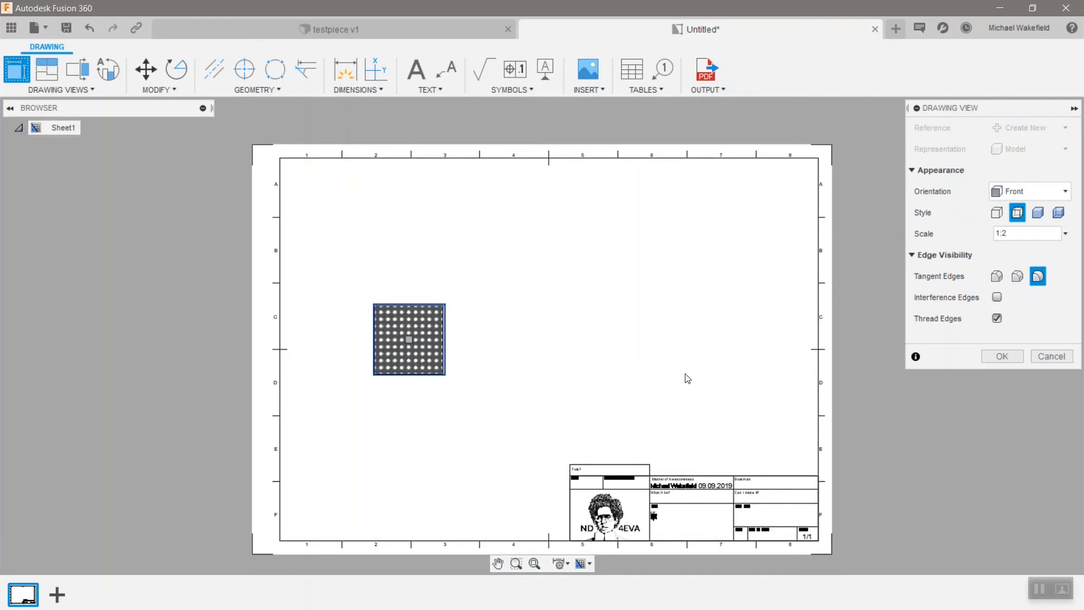
left_click(1010, 357)
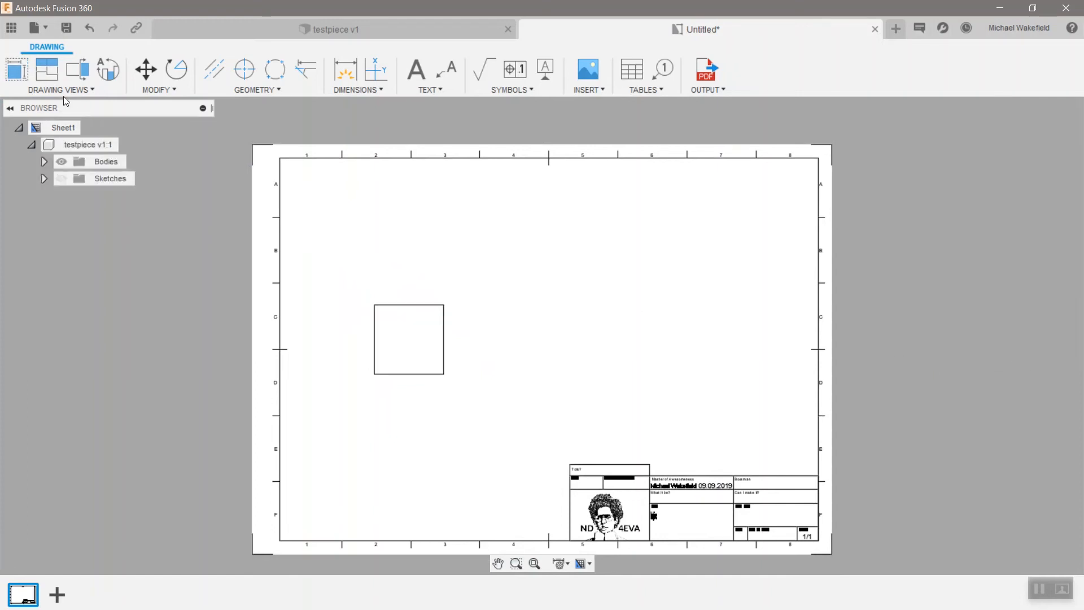
Step: Create projected views from the base view: a side view to its right and an isometric view just above the title block
left_click(47, 69)
left_click(372, 334)
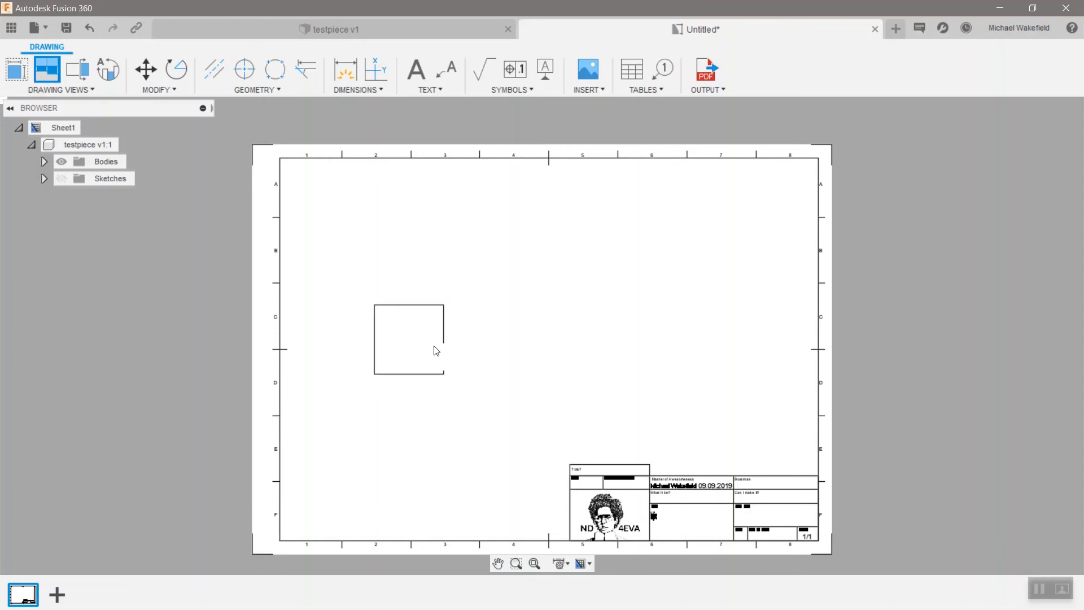
left_click(668, 367)
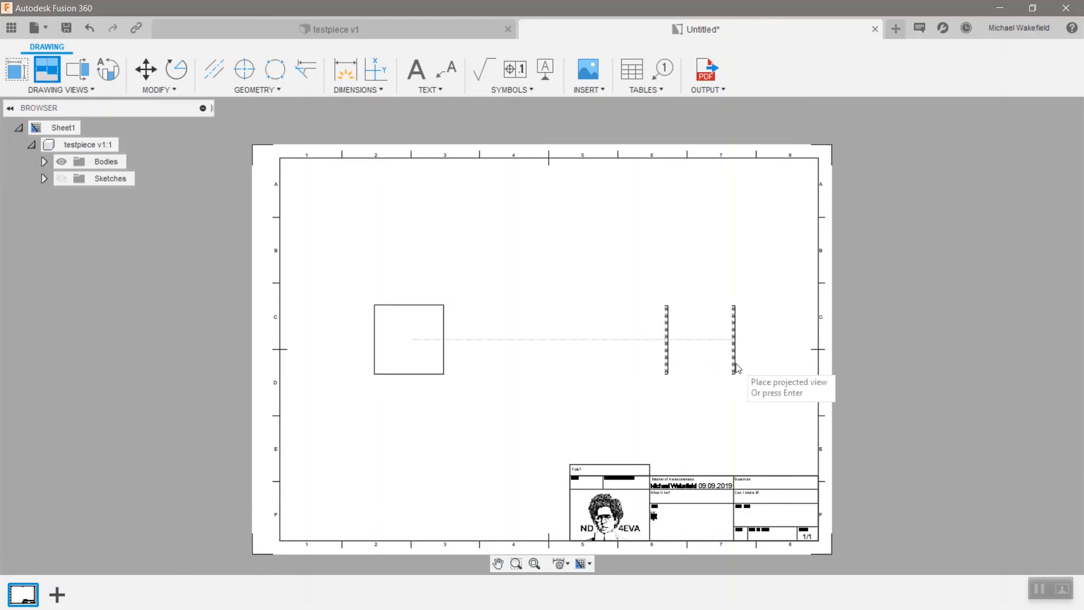
left_click(753, 428)
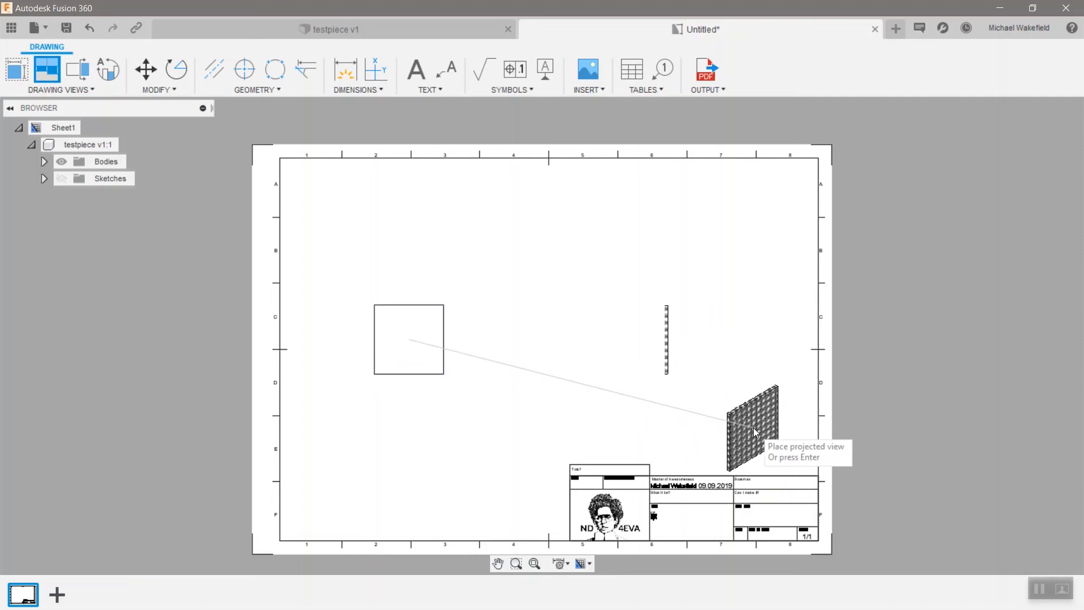
right_click(764, 322)
left_click(807, 325)
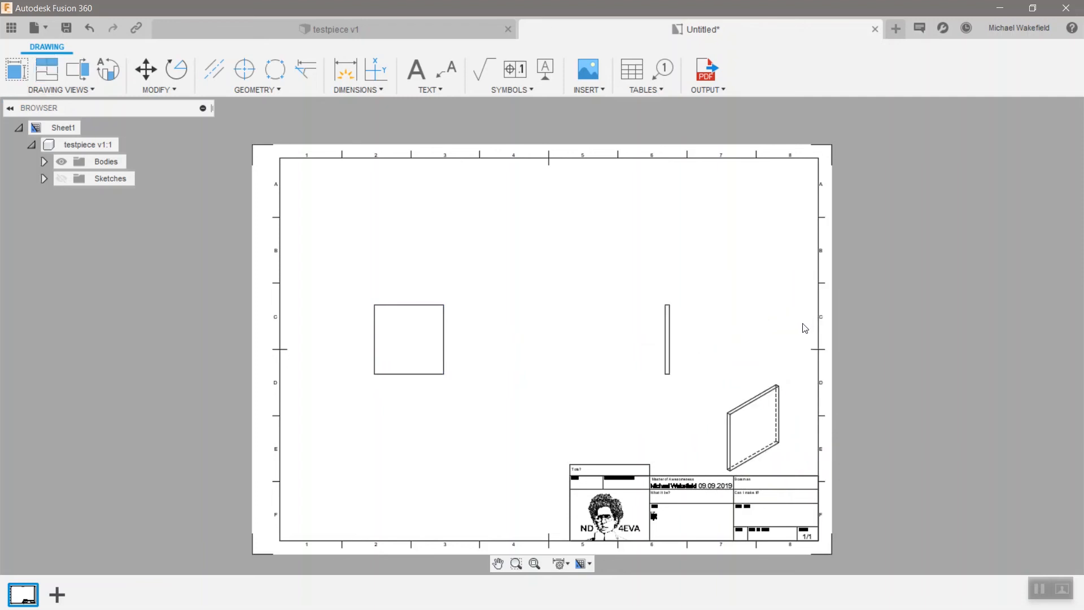
Step: Change the isometric view's display style to shaded, keeping the scale from its parent view
left_click(757, 412)
right_click(761, 406)
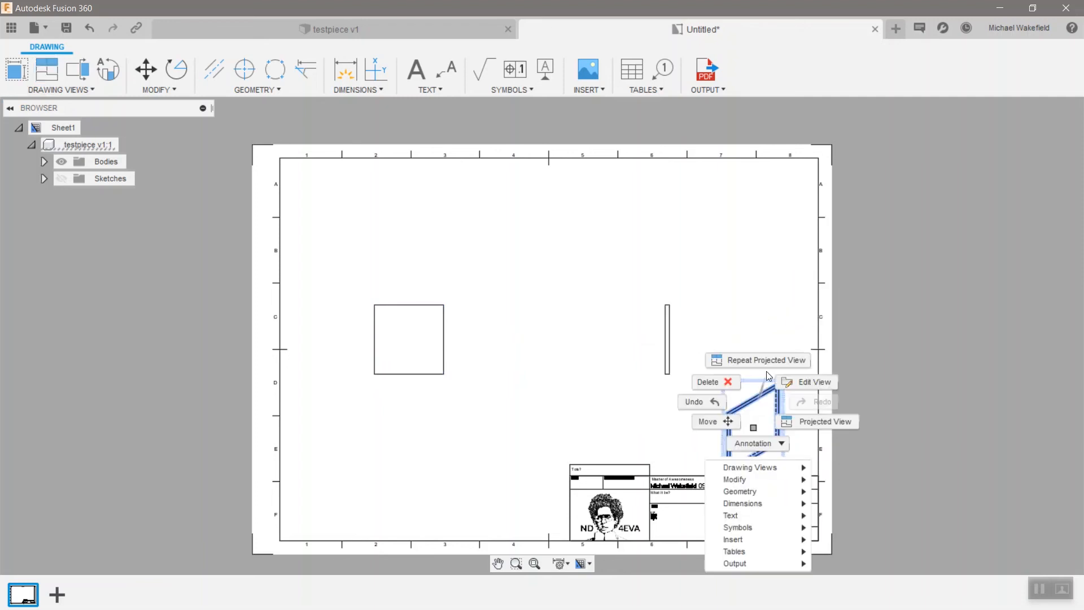
left_click(792, 382)
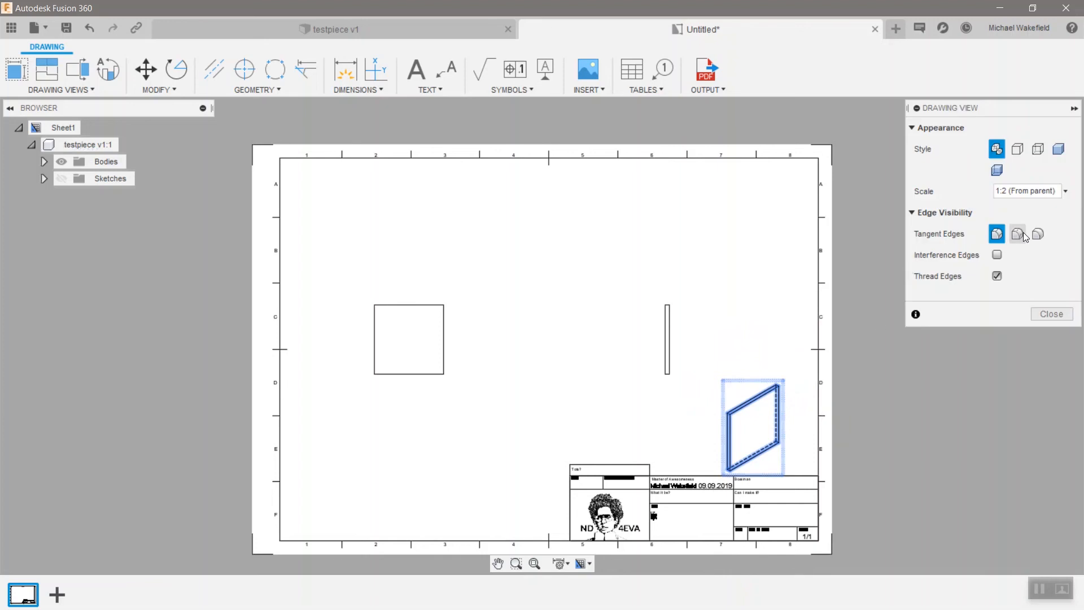
left_click(1059, 149)
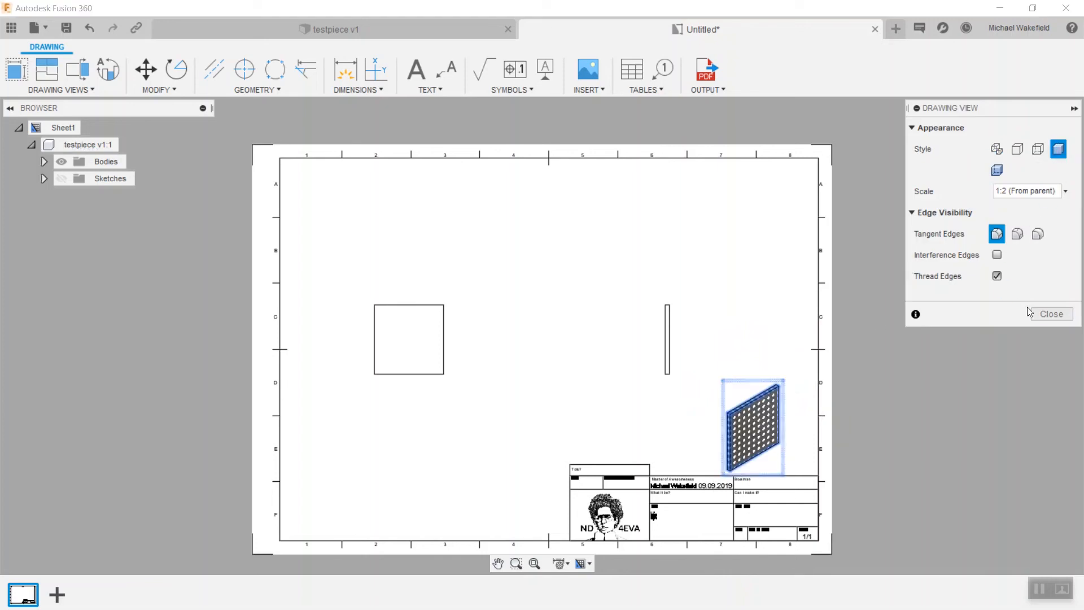
left_click(1051, 314)
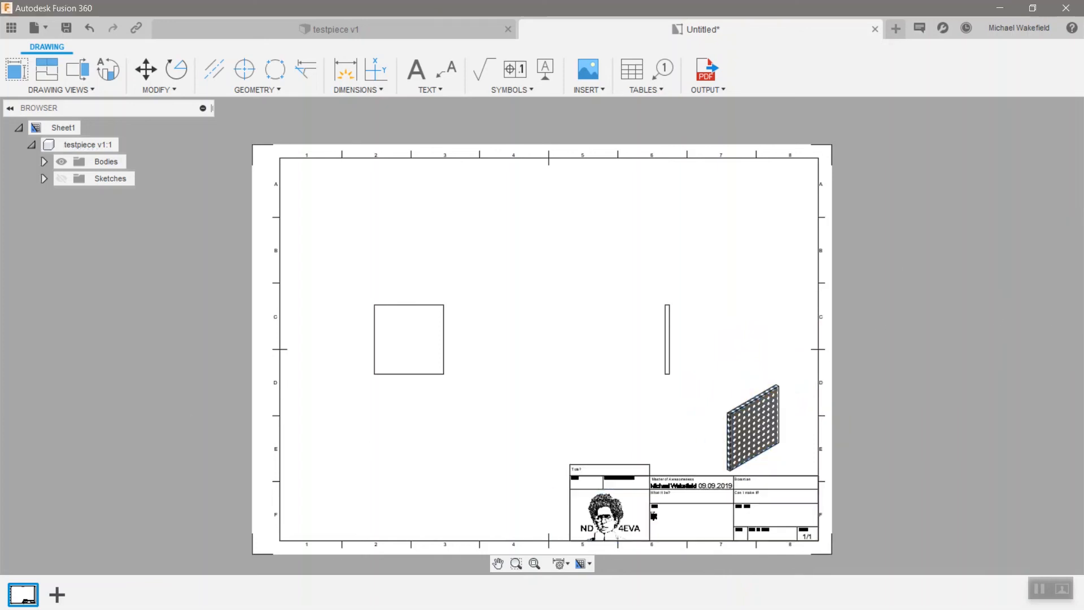